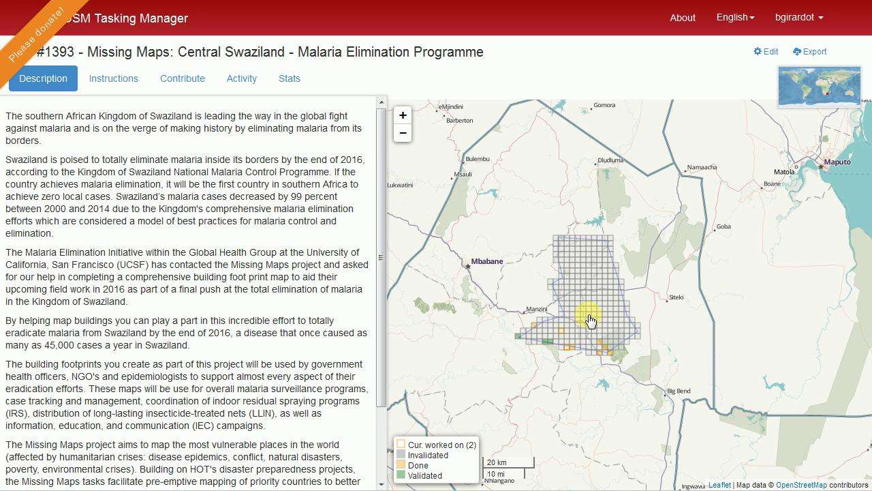
Step: Examine the project's task grid on the map and read its mapping instructions
scroll(590, 320, "up", 1)
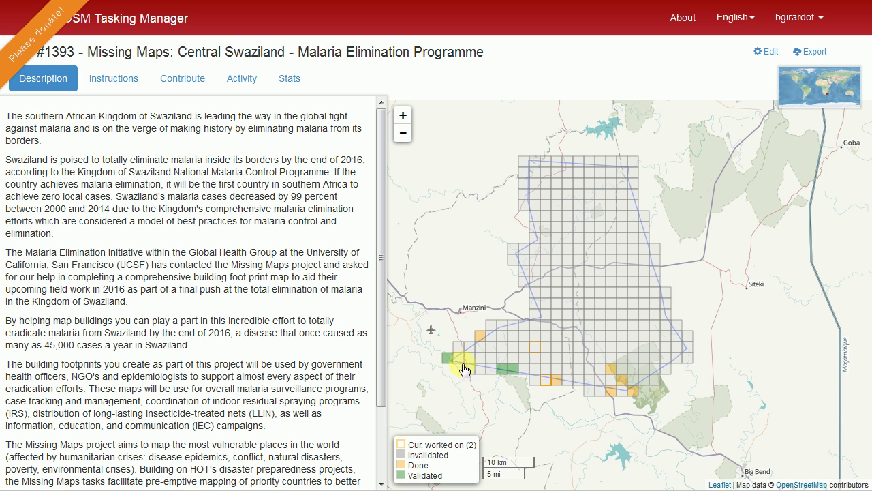
left_click(111, 83)
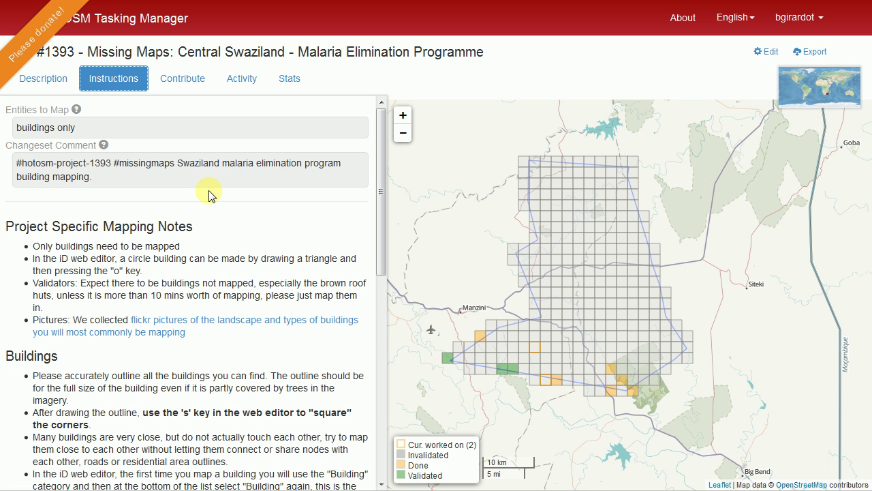
mouse_move(382, 201)
left_mouse_down()
mouse_move(379, 225)
mouse_move(382, 195)
left_mouse_up()
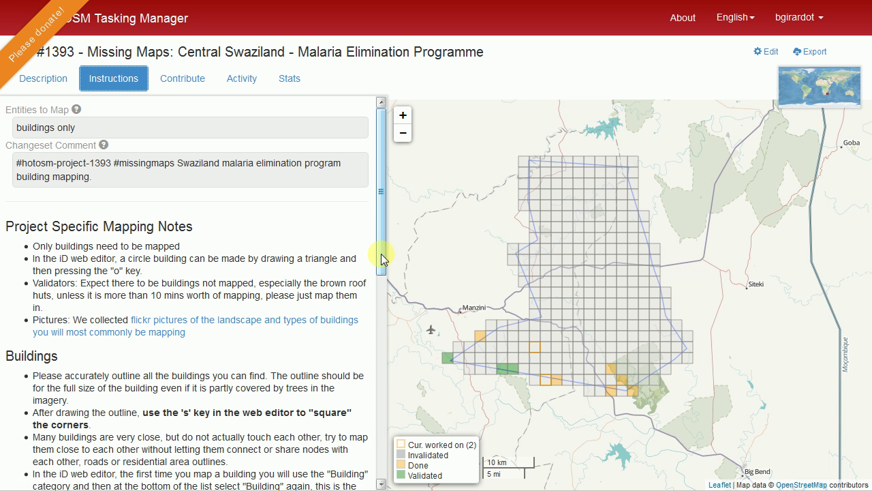
left_click_drag(382, 259, 383, 224)
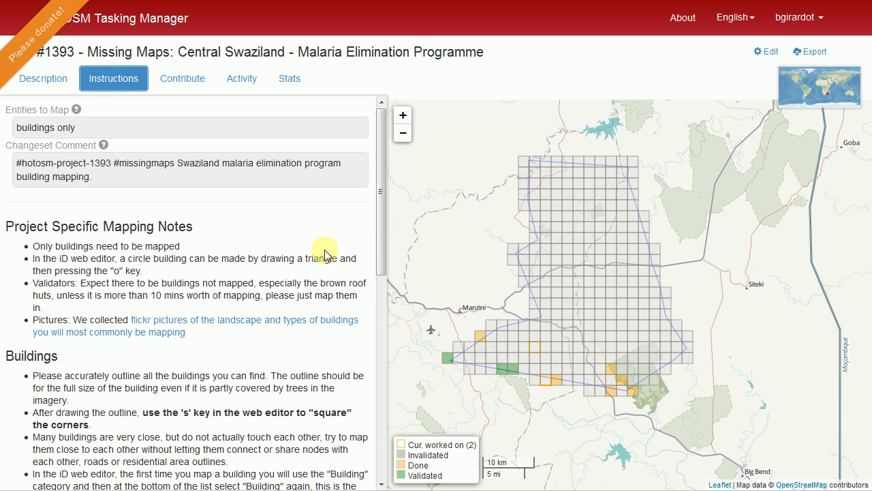
left_click_drag(379, 227, 384, 208)
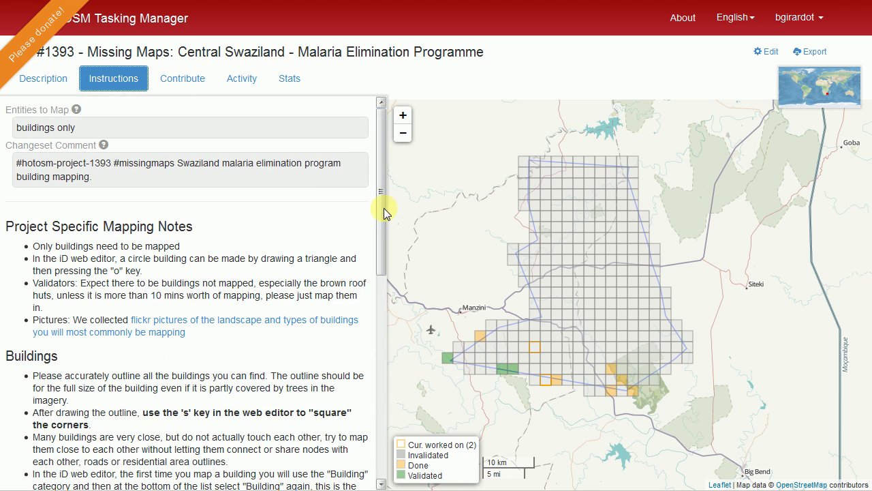
Step: Lock unworked task #154 in the project grid for mapping and open it in the iD editor
left_click(179, 81)
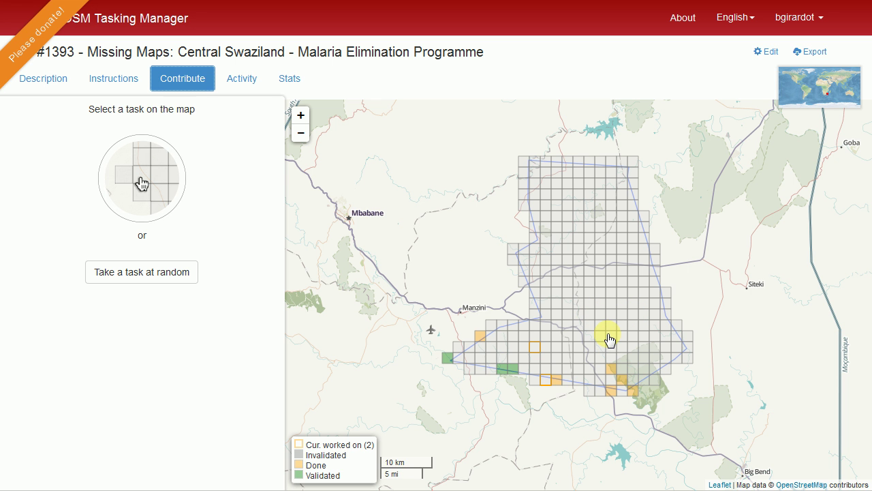
scroll(533, 351, "up", 2)
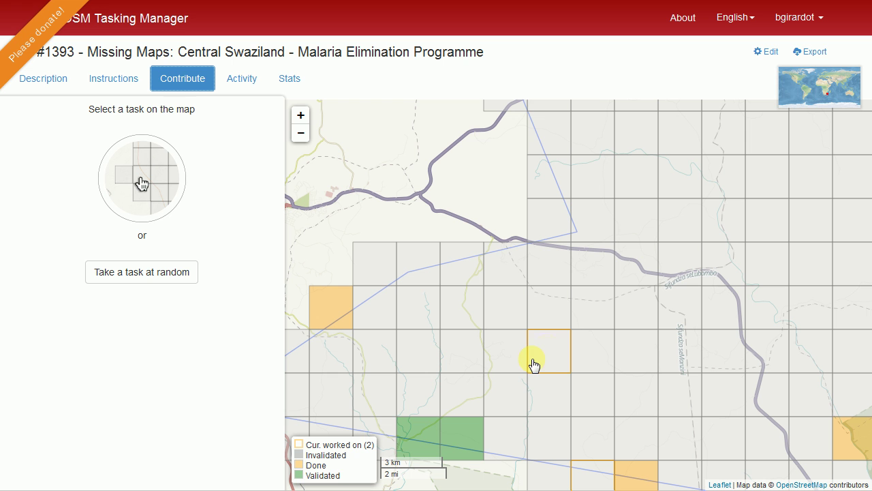
left_click(761, 219)
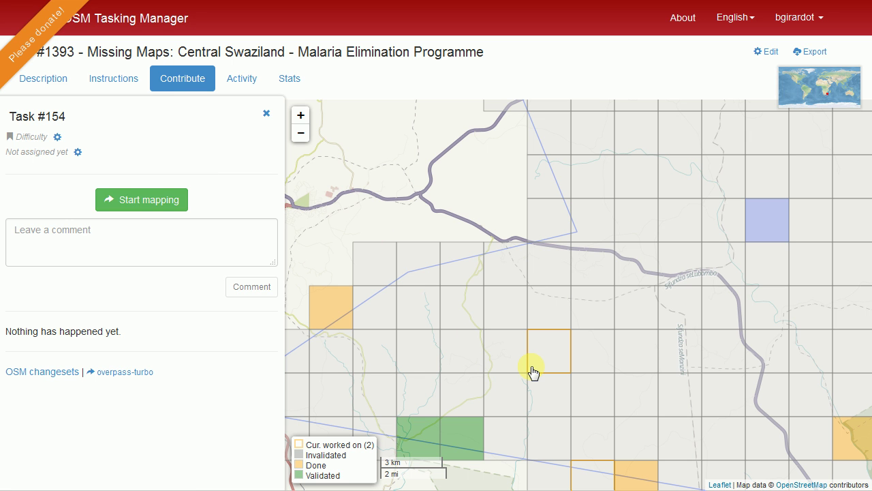
left_click(152, 203)
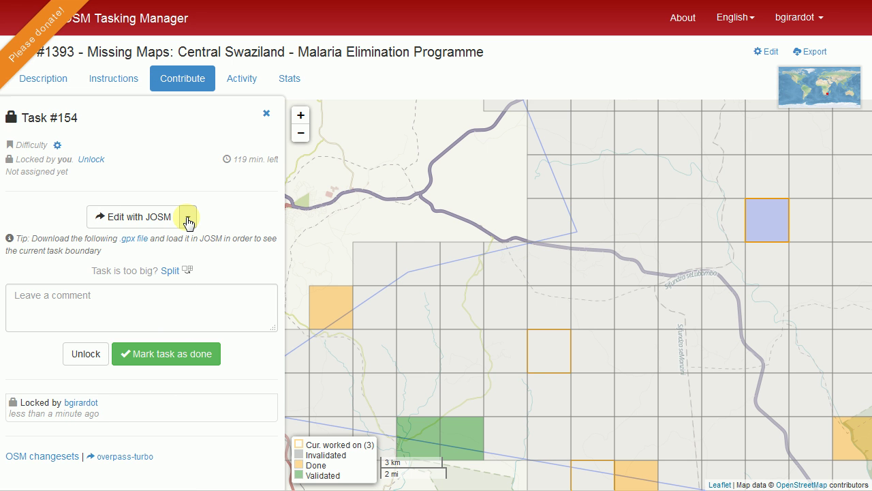
left_click(188, 218)
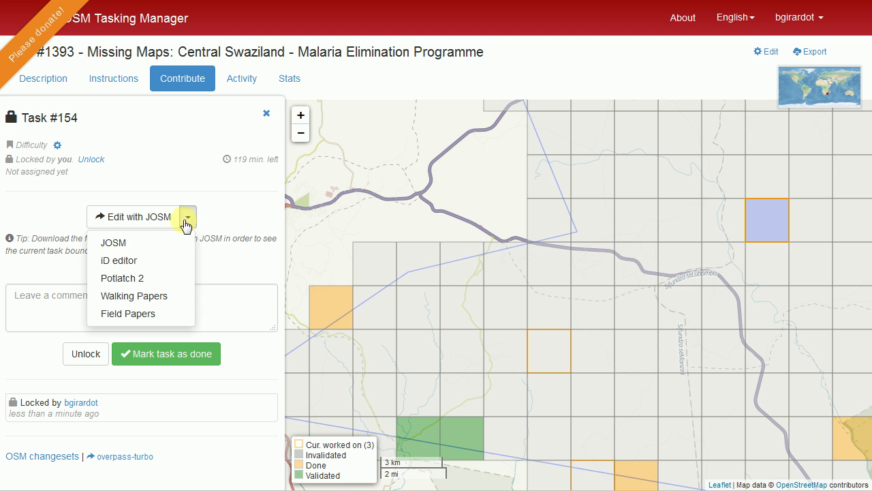
left_click(153, 266)
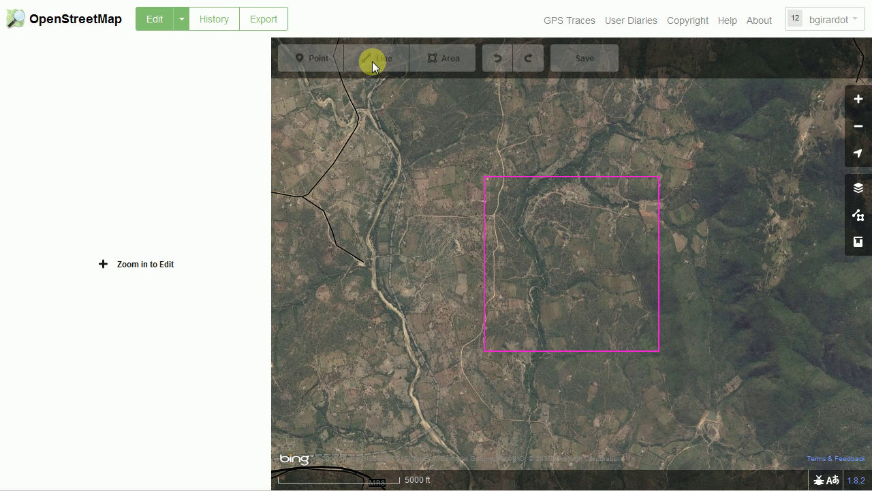
Step: Survey the satellite imagery inside the task boundary for buildings, from the northern edge to the western road
double_click(557, 303)
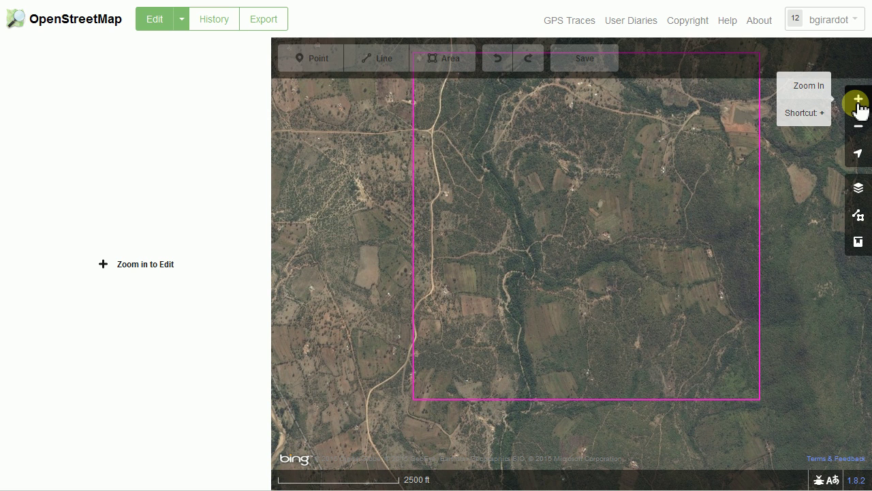
left_click_drag(595, 227, 613, 327)
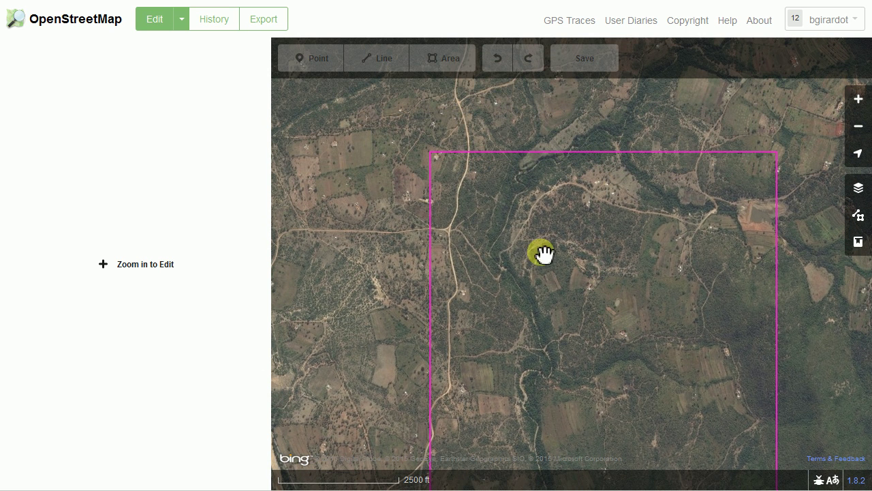
left_click_drag(535, 366, 548, 329)
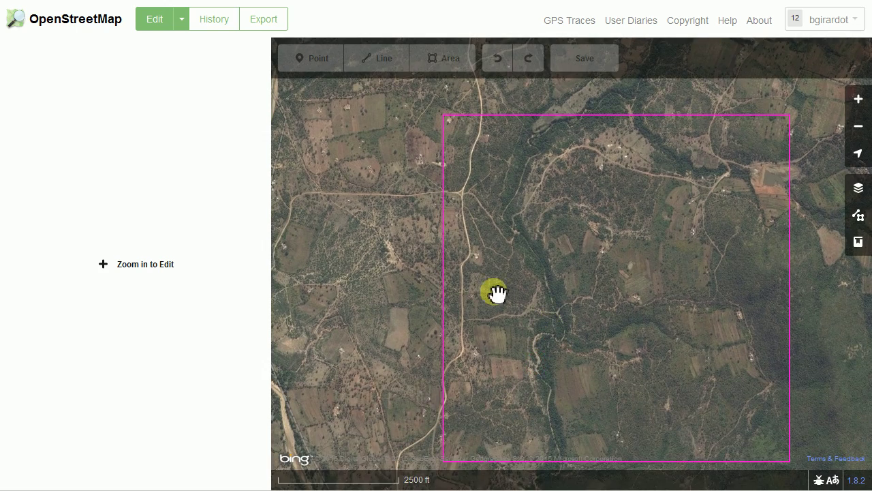
scroll(488, 256, "up", 2)
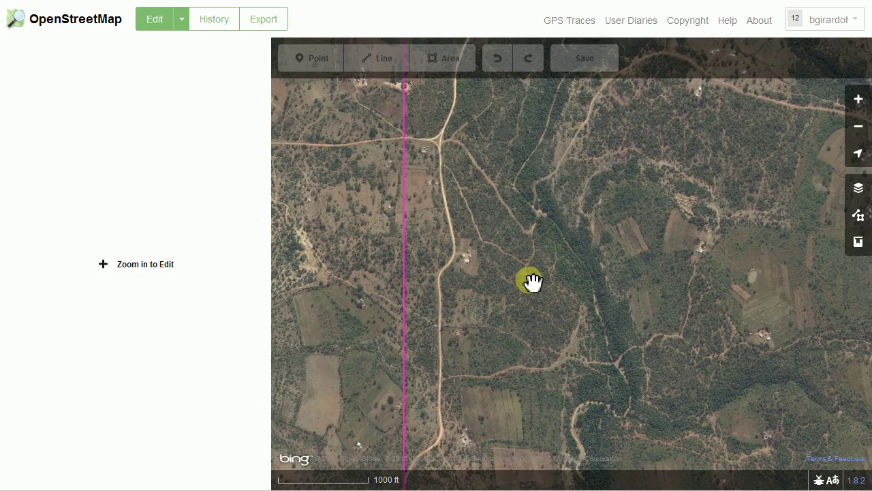
left_click_drag(517, 265, 509, 328)
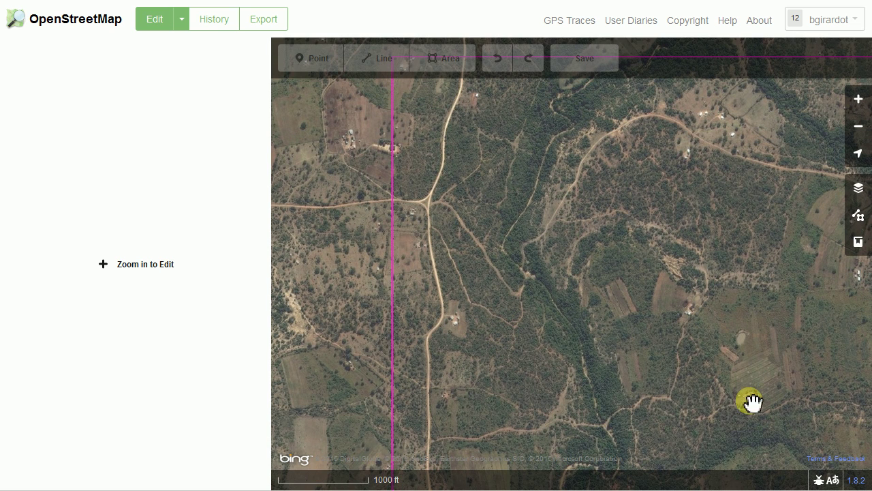
left_click_drag(712, 238, 598, 280)
left_click_drag(769, 302, 686, 301)
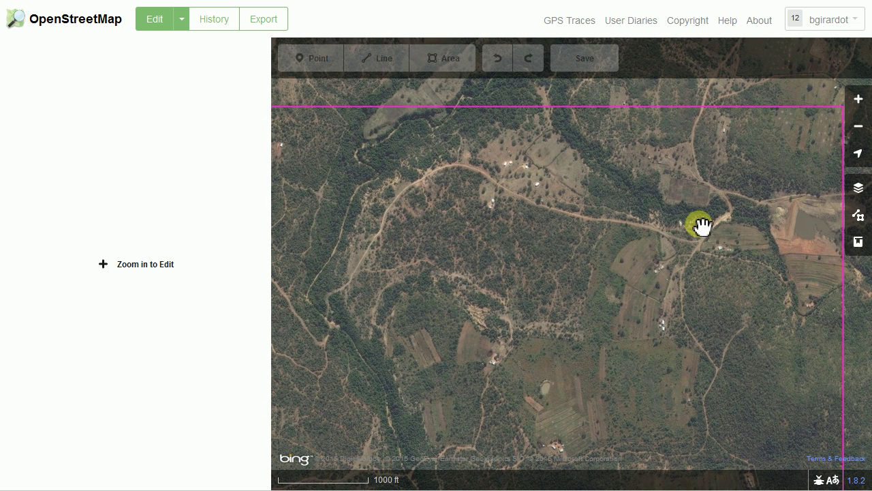
left_click_drag(679, 399, 750, 297)
left_click_drag(600, 378, 644, 312)
left_click_drag(398, 373, 438, 370)
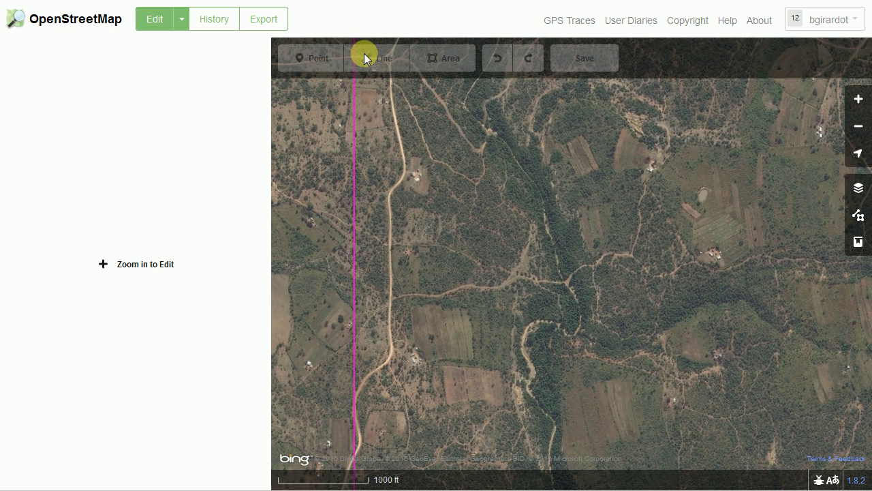
Step: Examine the huts and roofed buildings beside the striped field and the surrounding land near the western road
scroll(418, 368, "up", 5)
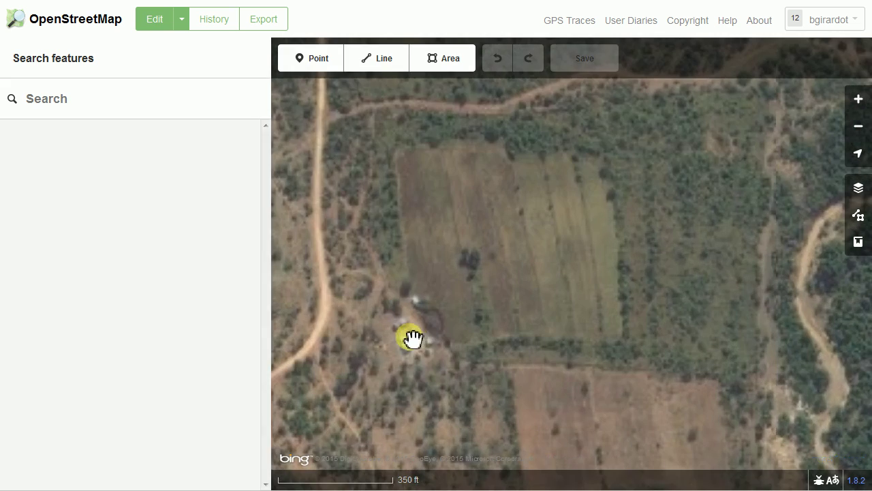
scroll(416, 334, "up", 4)
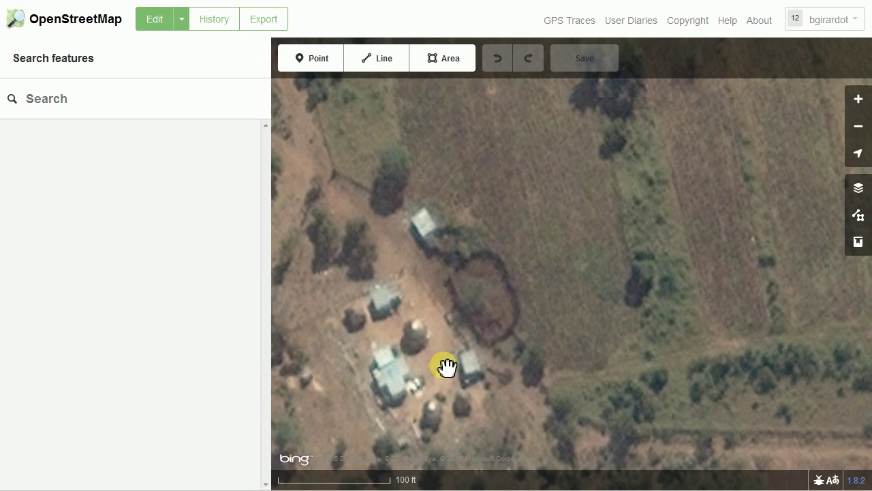
left_click_drag(446, 368, 590, 326)
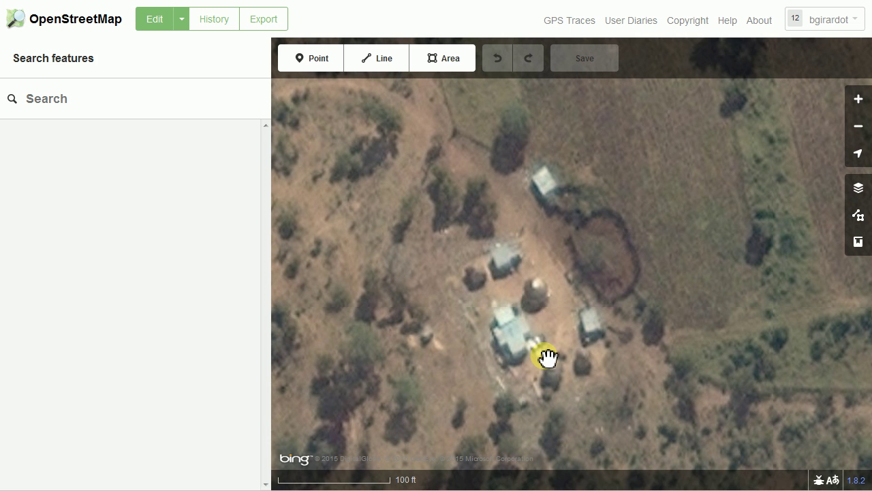
mouse_move(559, 327)
left_mouse_down()
mouse_move(597, 350)
mouse_move(568, 340)
left_mouse_up()
scroll(549, 358, "up", 3)
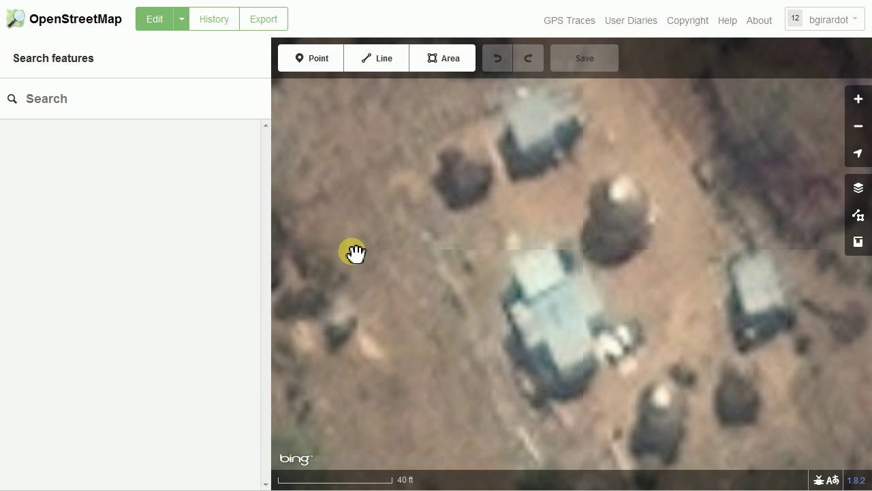
scroll(471, 314, "down", 3)
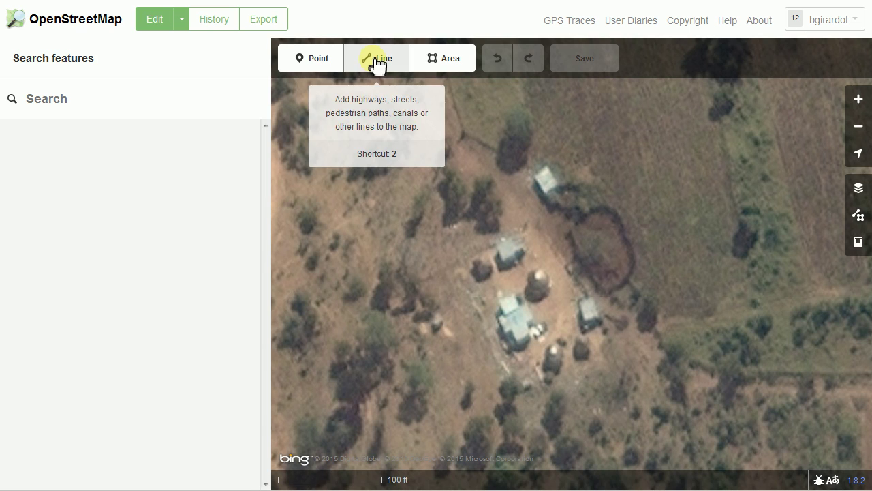
scroll(639, 290, "down", 3)
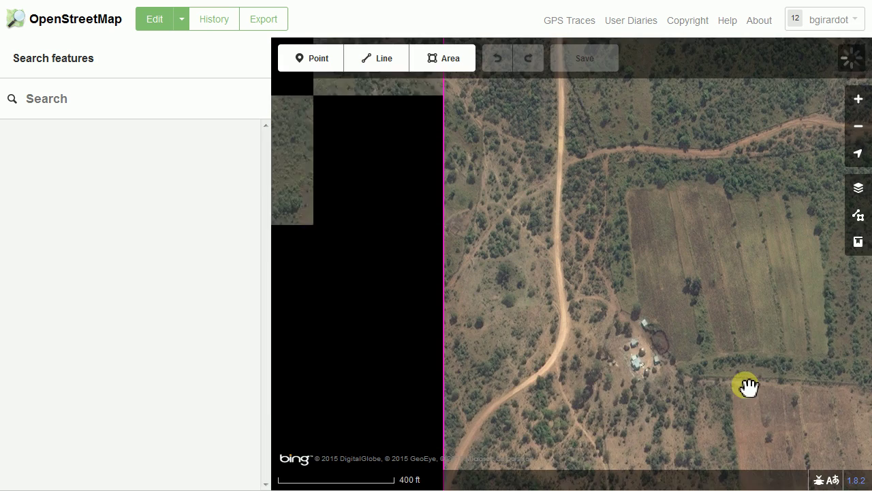
left_click_drag(746, 386, 576, 349)
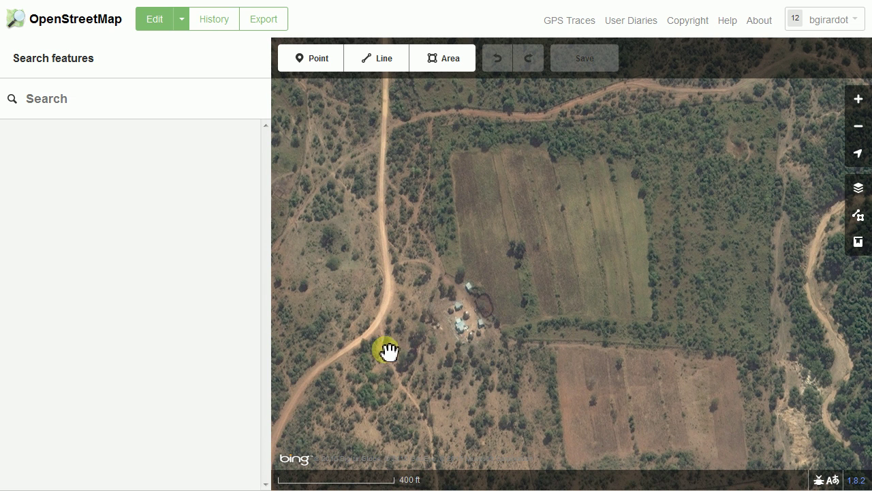
left_click_drag(795, 331, 673, 332)
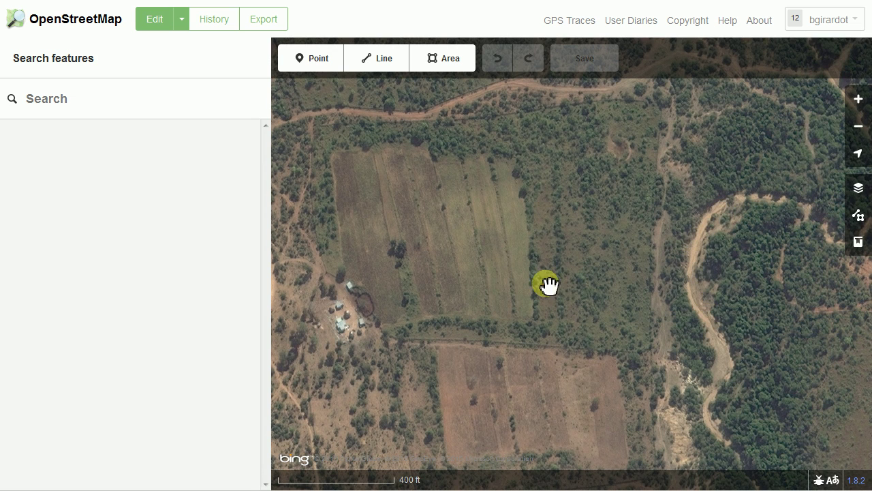
left_click_drag(547, 284, 691, 292)
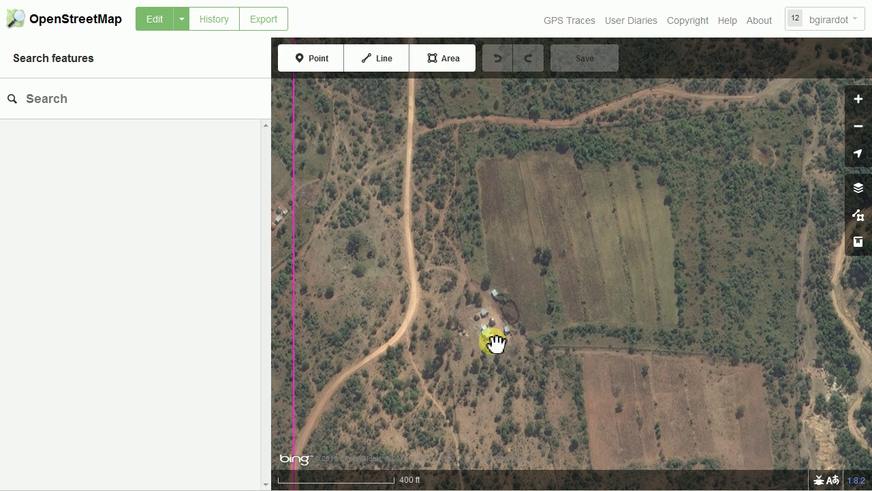
Step: Trace the four corners of the small rectangular roof on the settlement's east side as a closed area
scroll(494, 337, "up", 5)
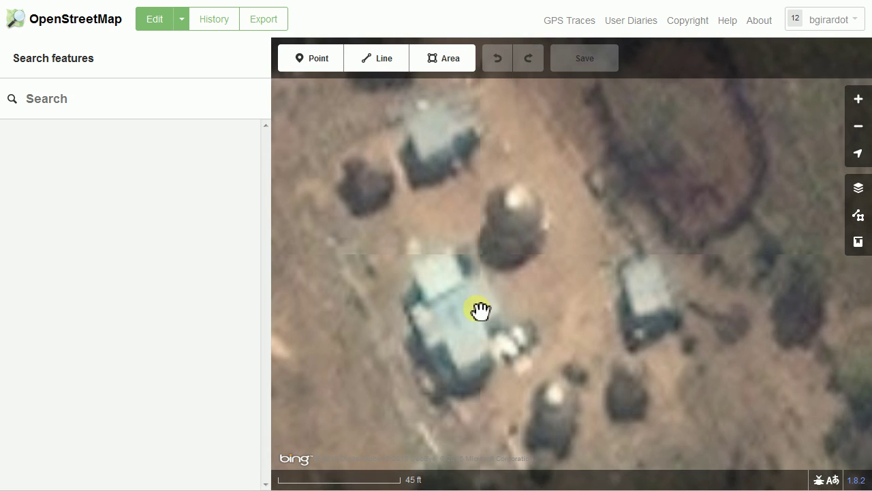
left_click_drag(477, 314, 590, 327)
scroll(590, 327, "up", 1)
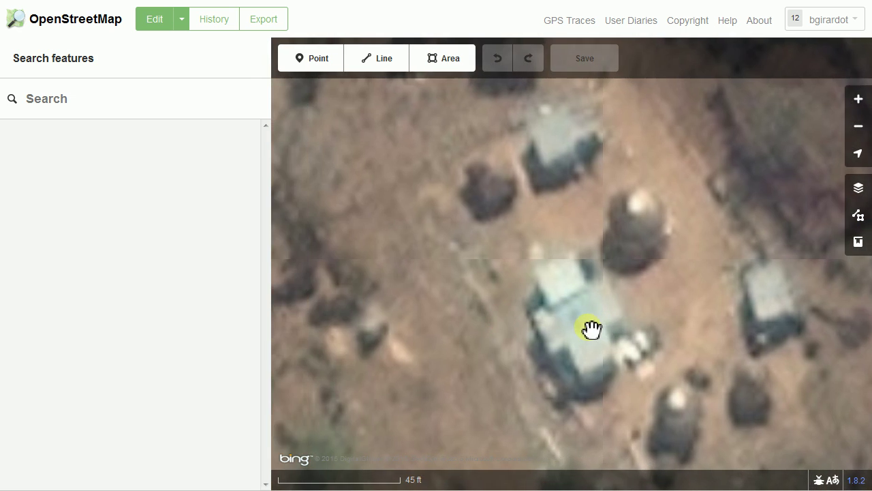
left_click(443, 62)
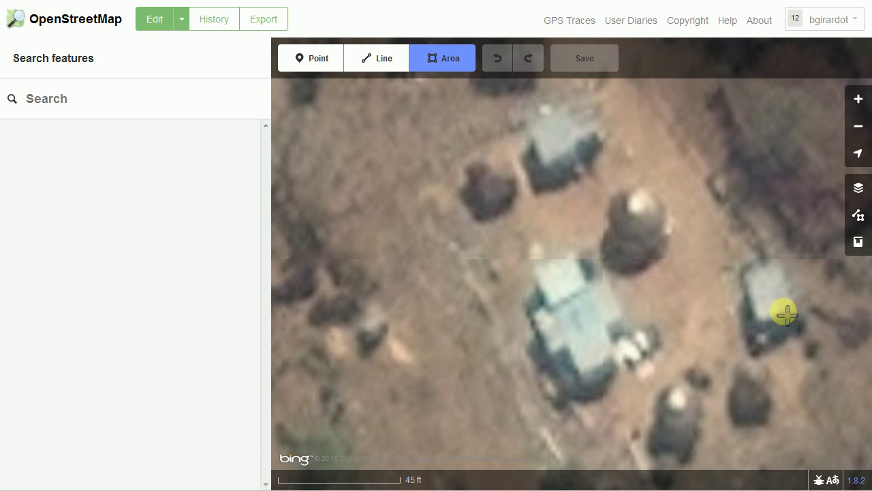
left_click_drag(794, 301, 622, 303)
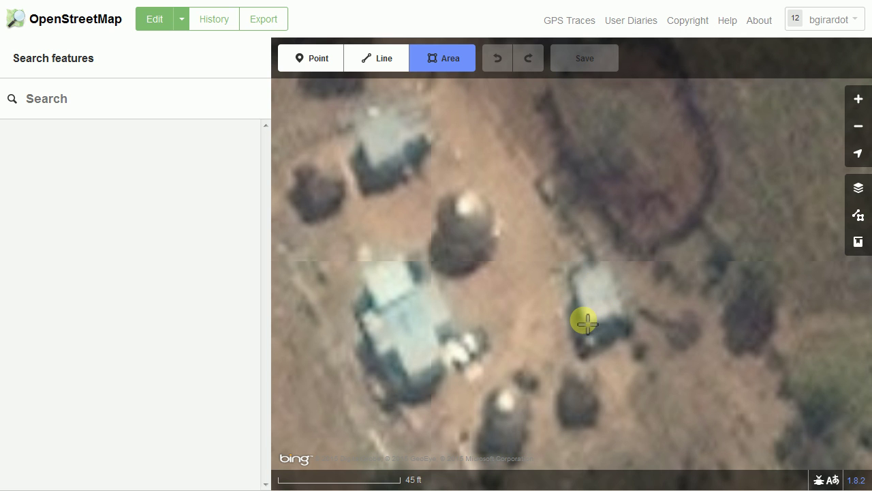
left_click(573, 273)
left_click(605, 264)
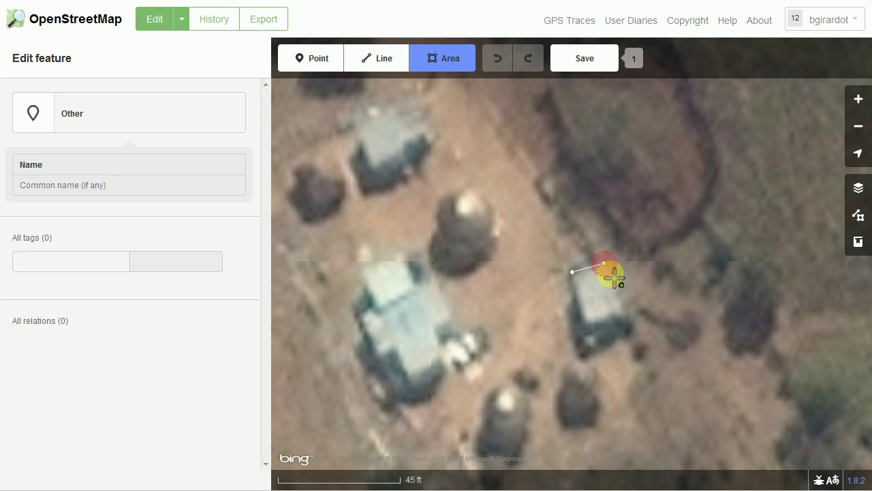
left_click(622, 315)
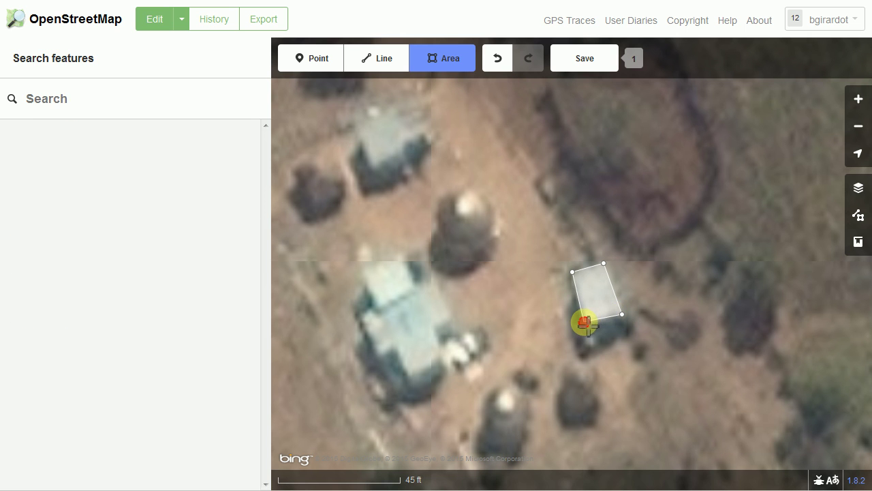
double_click(584, 323)
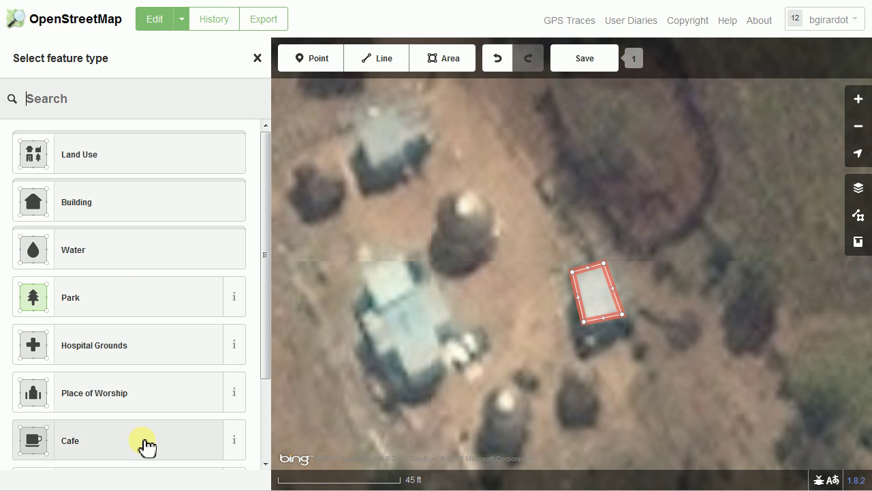
Step: Tag the traced rectangular roof with the generic Building type from the building category and square its corners
left_click(145, 207)
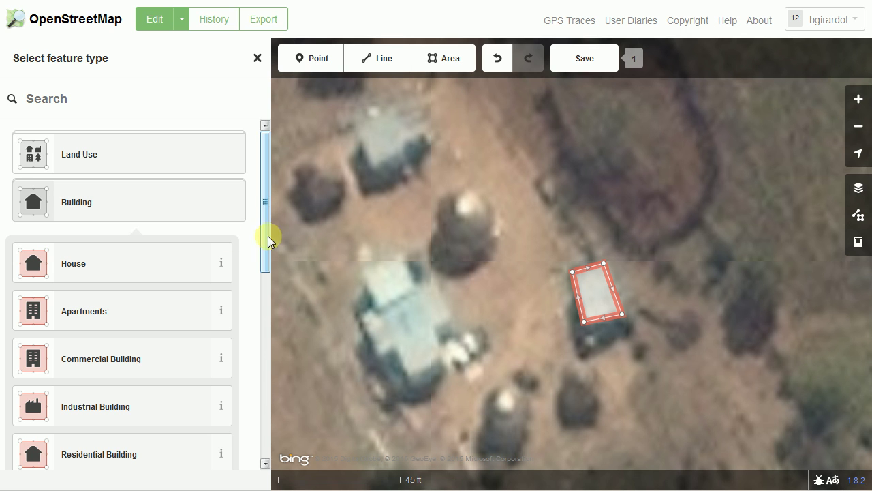
scroll(266, 232, "down", 1)
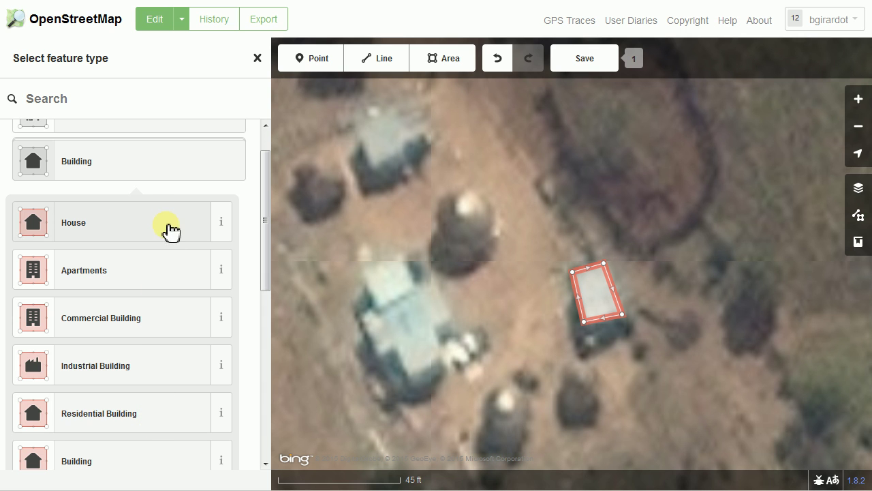
left_click_drag(263, 218, 263, 229)
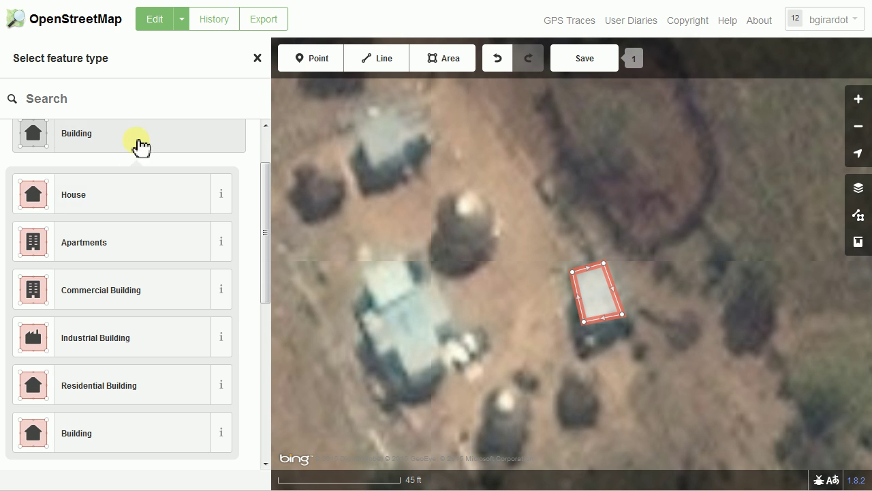
left_click(129, 439)
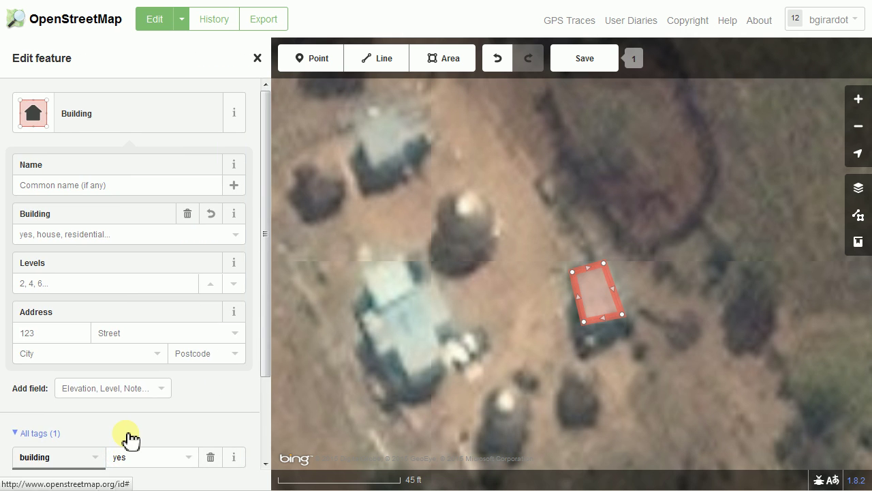
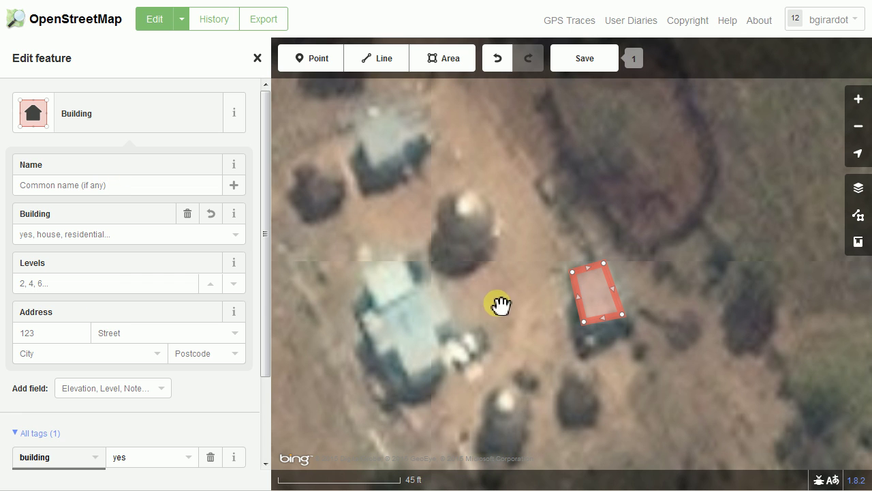
right_click(585, 315)
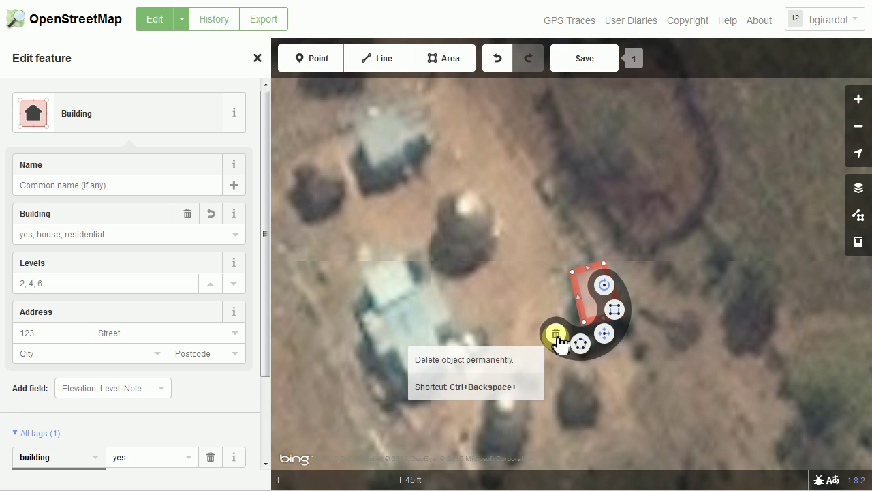
left_click(614, 312)
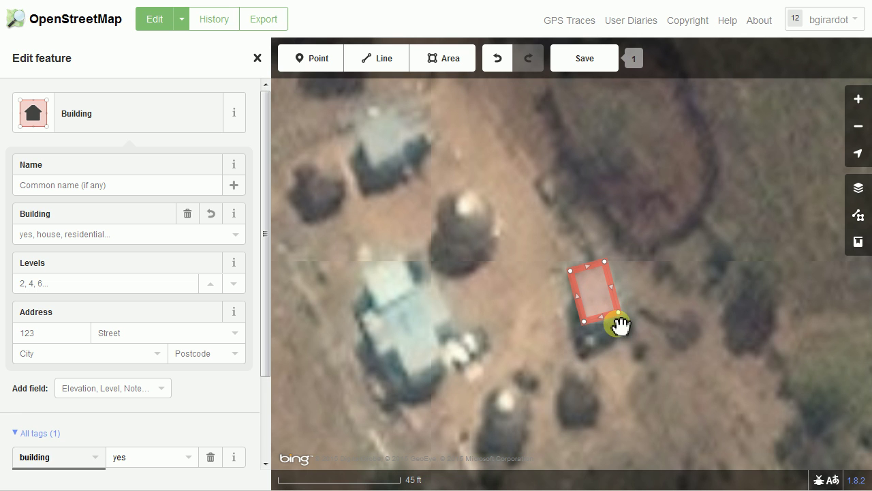
Step: Examine the roofs and dark huts northwest of the mapped building, up to the northern part of the settlement
left_click_drag(505, 302, 659, 329)
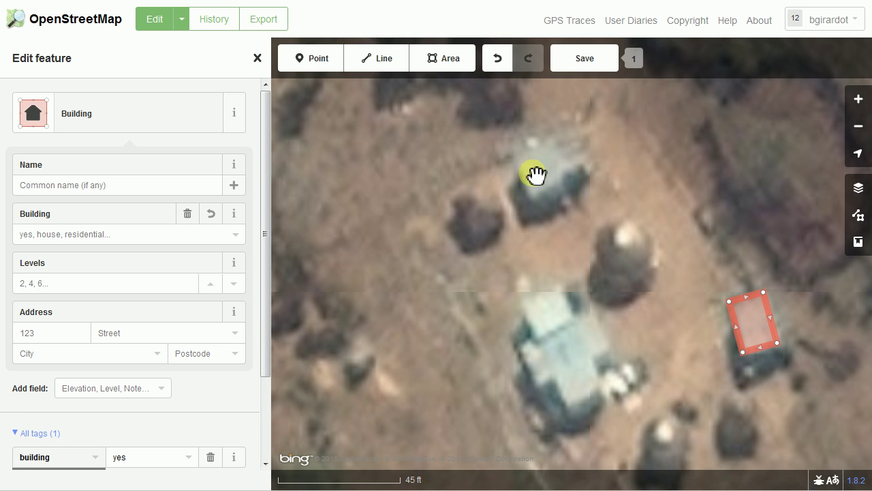
left_click_drag(555, 250, 559, 269)
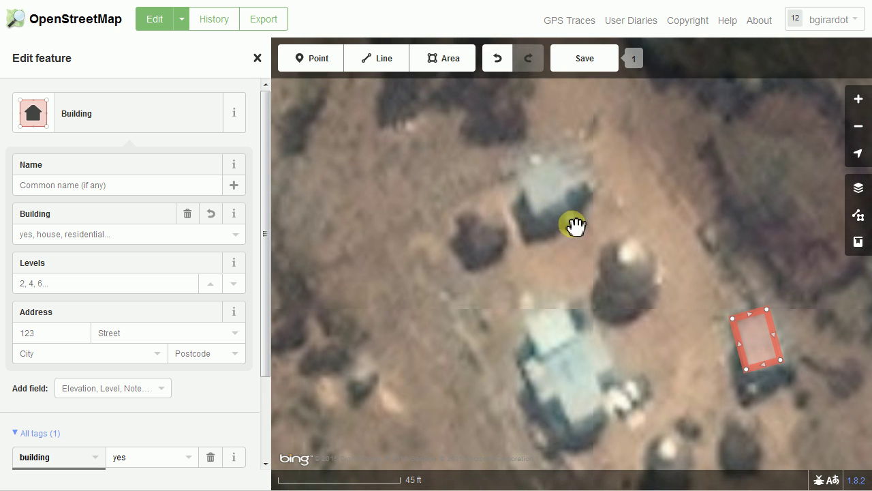
left_click_drag(551, 193, 584, 207)
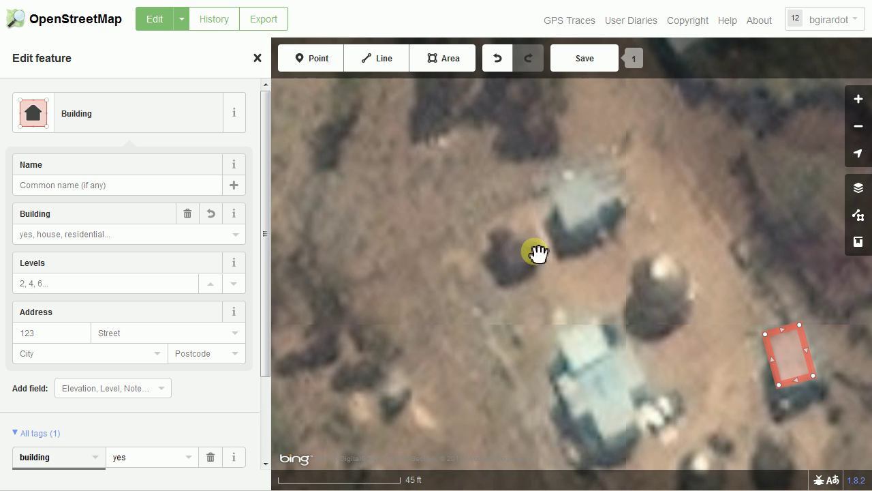
scroll(534, 271, "down", 1)
scroll(534, 274, "down", 1)
left_click_drag(559, 343, 551, 316)
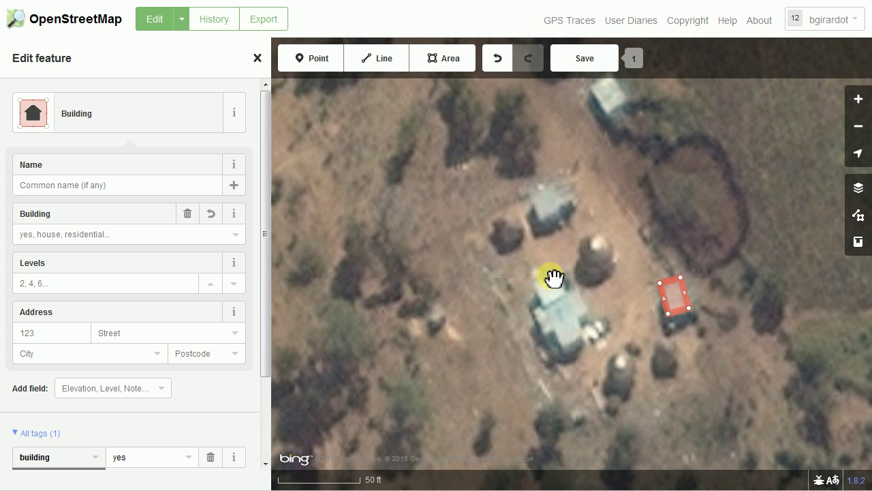
left_click_drag(529, 266, 497, 318)
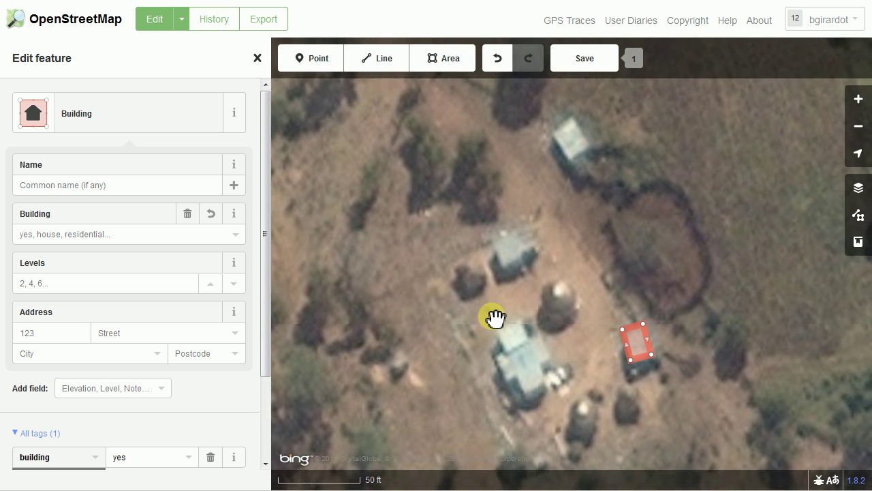
scroll(498, 278, "up", 3)
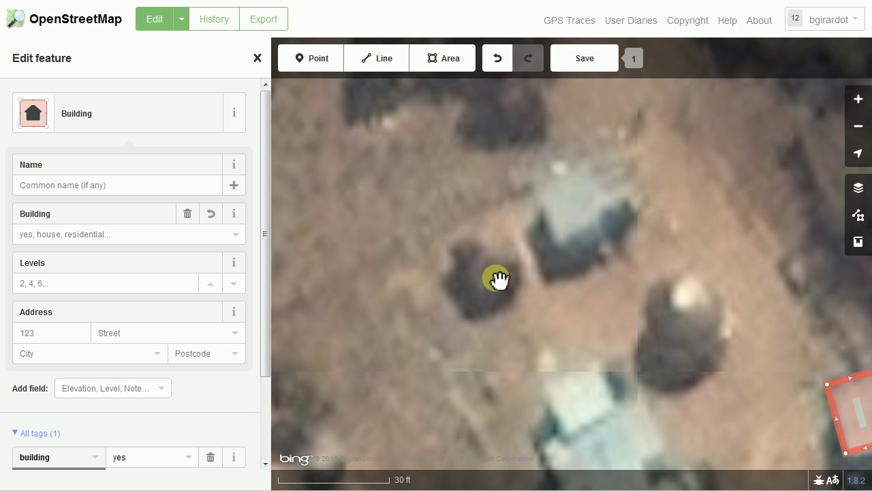
left_click_drag(503, 280, 502, 259)
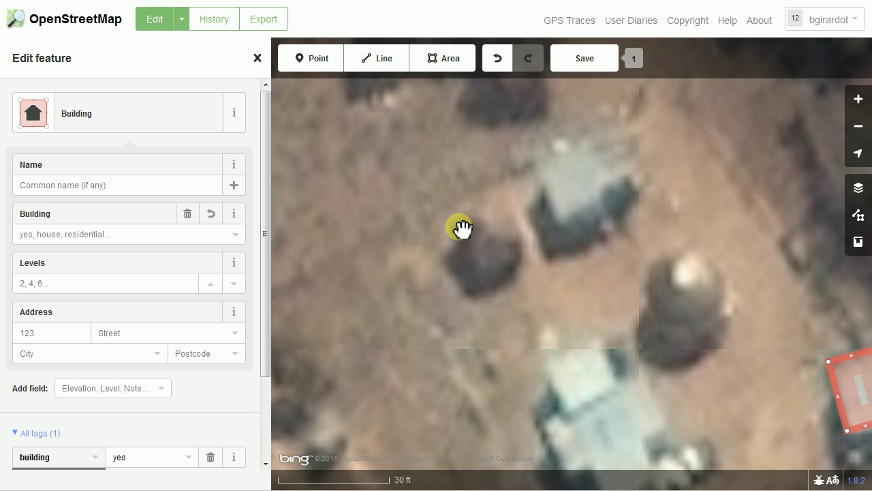
Step: Trace the small dark hut on the settlement's northwest side as a closed four-corner area
left_click(445, 60)
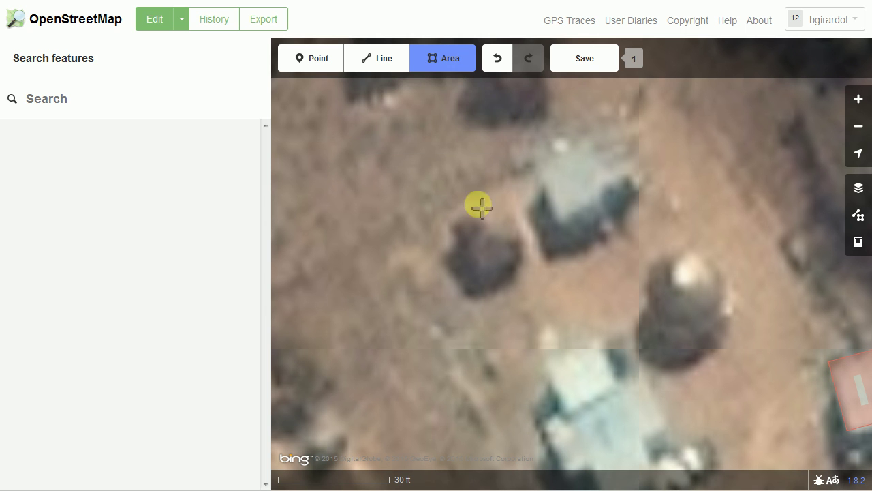
left_click(450, 224)
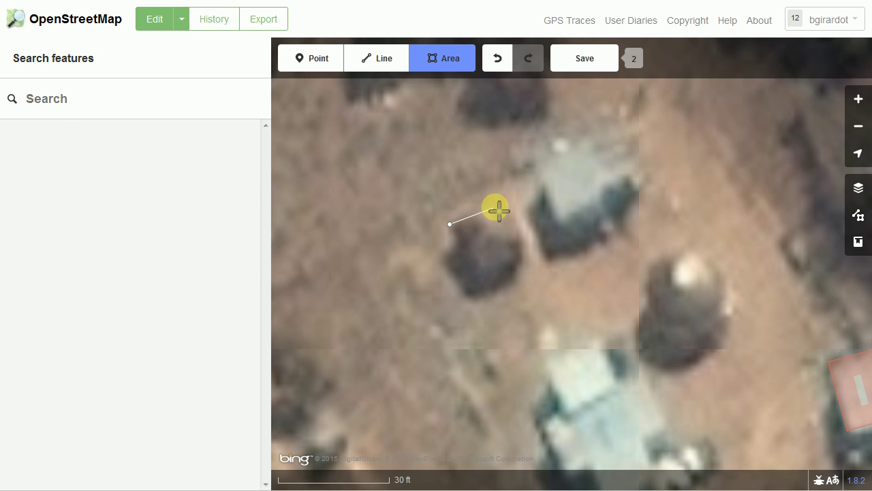
left_click(497, 200)
left_click(522, 248)
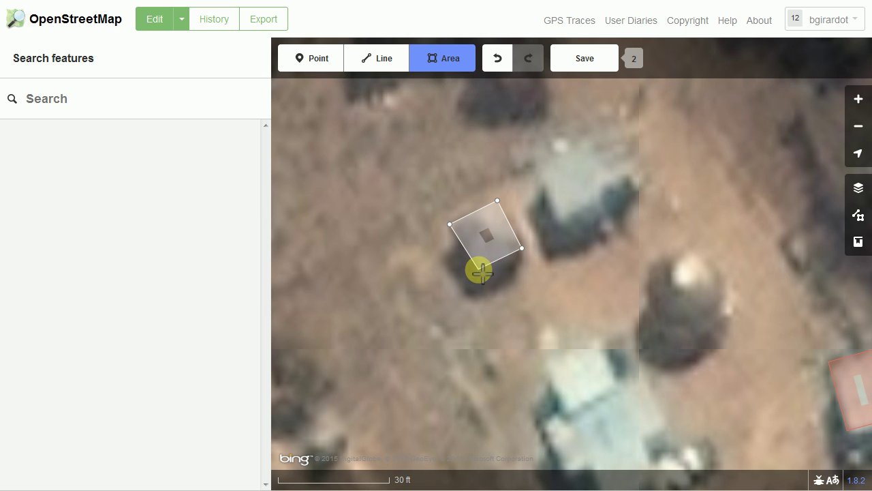
double_click(479, 271)
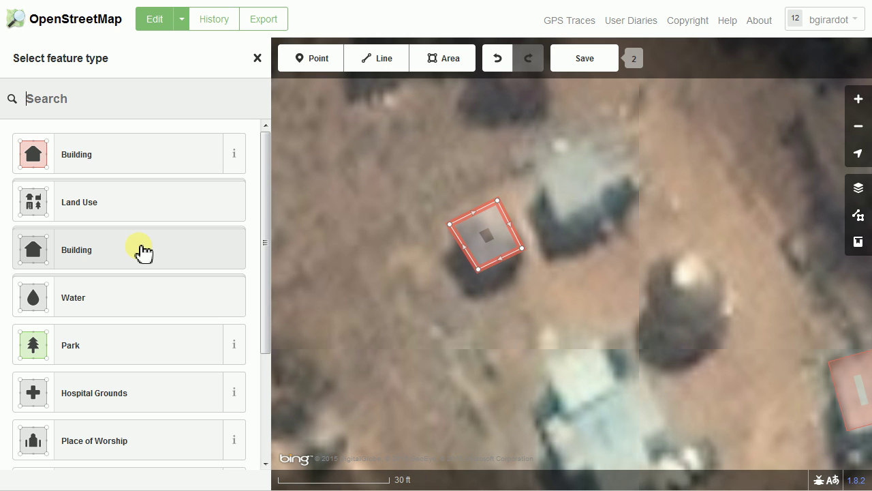
Step: Tag the traced dark hut as a generic Building and square its corners
left_click(153, 156)
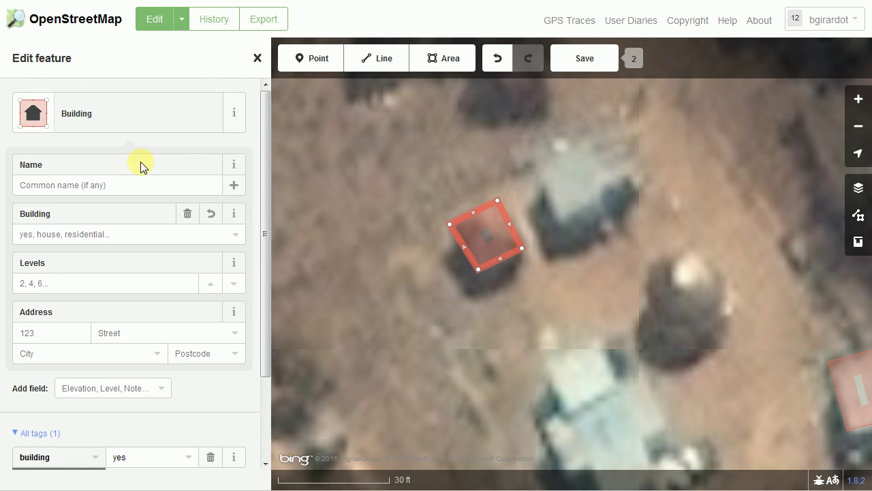
right_click(475, 263)
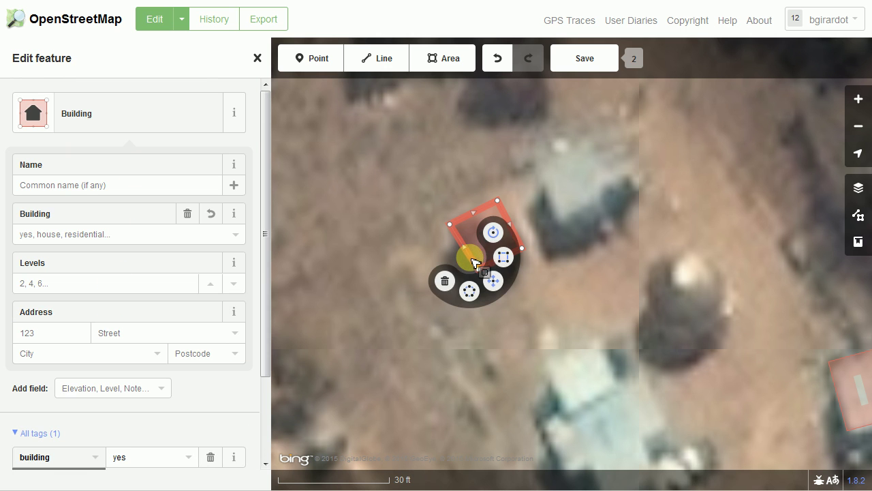
left_click(502, 256)
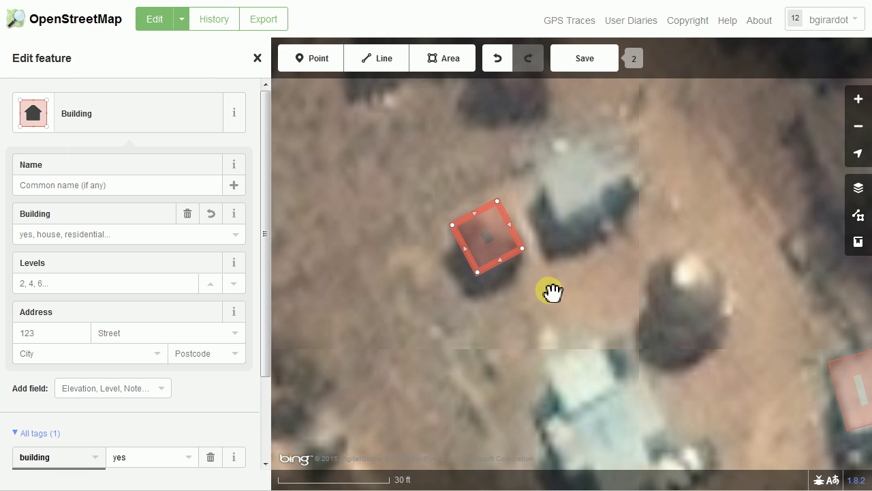
Step: Trace the grey roof just northeast of the mapped dark hut as a closed four-corner area
left_click_drag(595, 261, 574, 296)
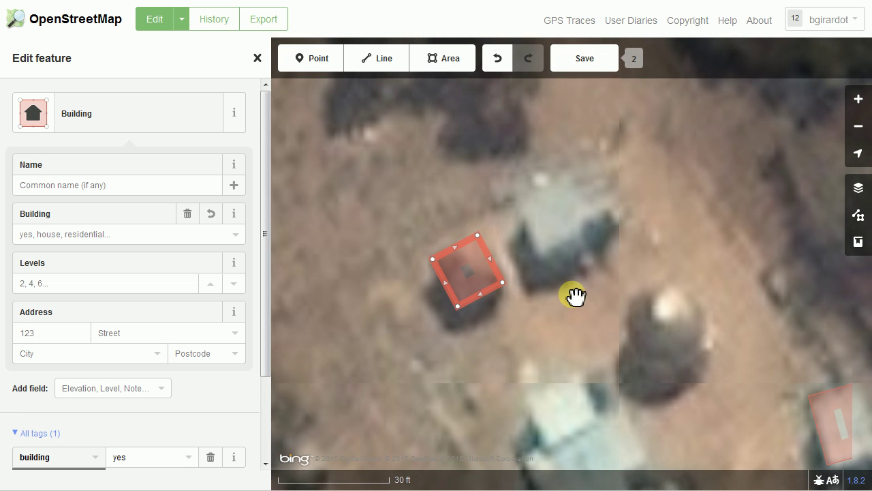
left_click(443, 60)
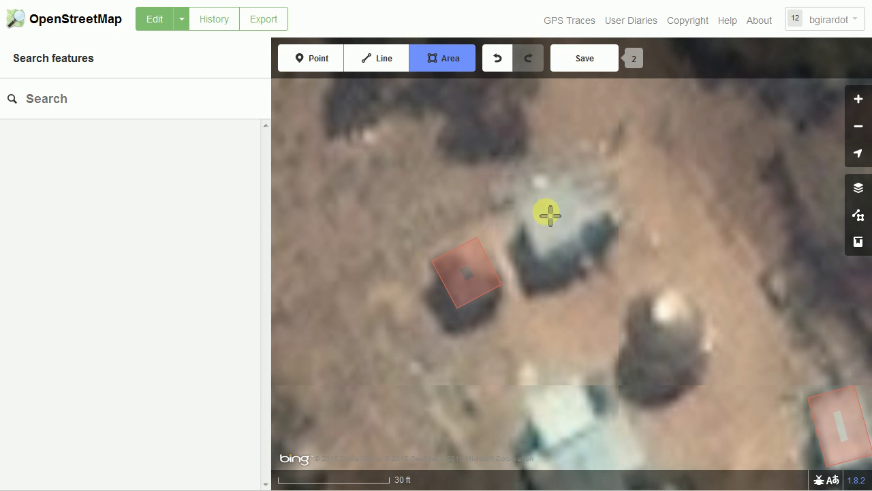
left_click(516, 203)
left_click(565, 183)
left_click(590, 237)
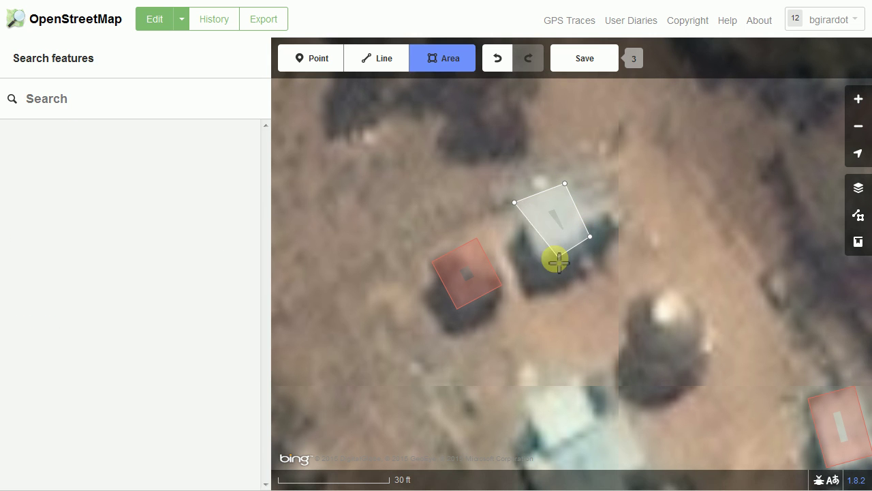
double_click(540, 261)
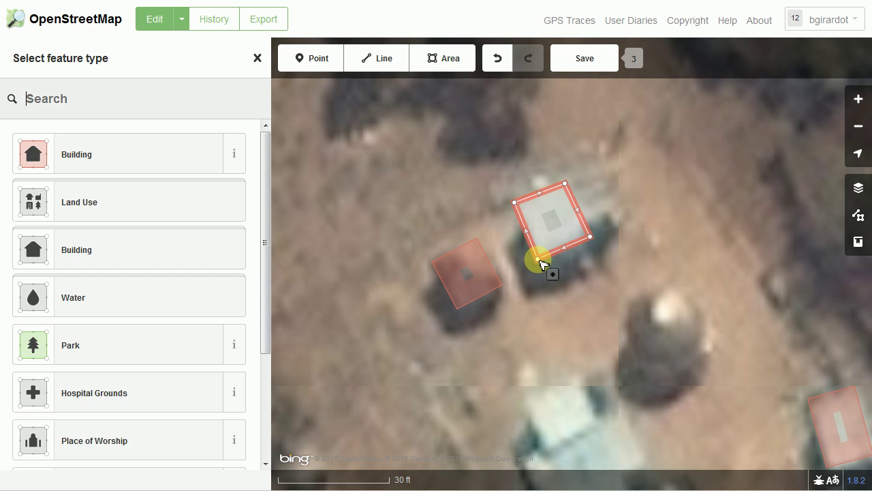
Step: Tag the traced grey roof as a generic Building and square its corners
left_click(113, 158)
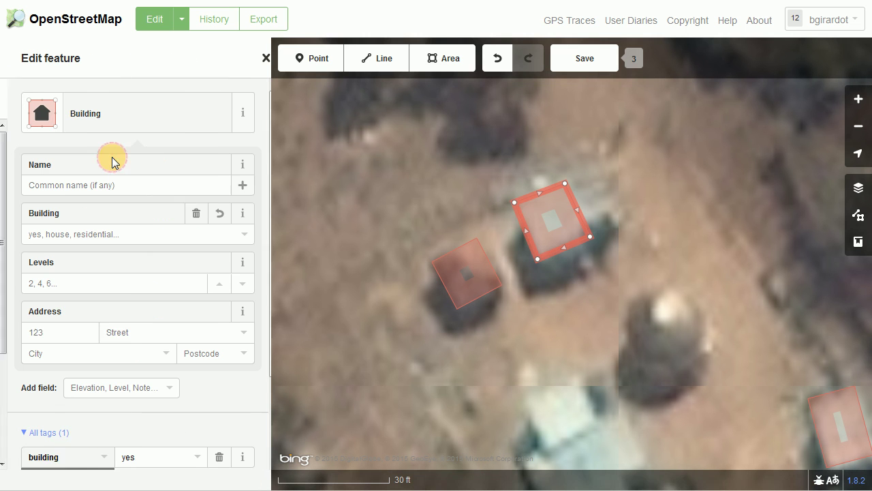
left_click_drag(522, 224, 523, 224)
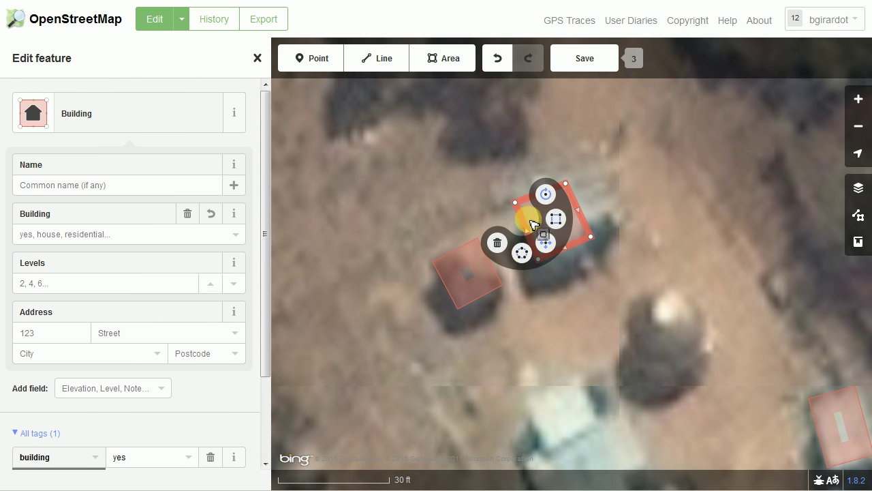
left_click(554, 220)
Step: Trace the large cross-shaped roof south of the two mapped huts as a closed twelve-corner area, following each wing
left_click_drag(583, 347, 554, 216)
left_click_drag(592, 385, 584, 380)
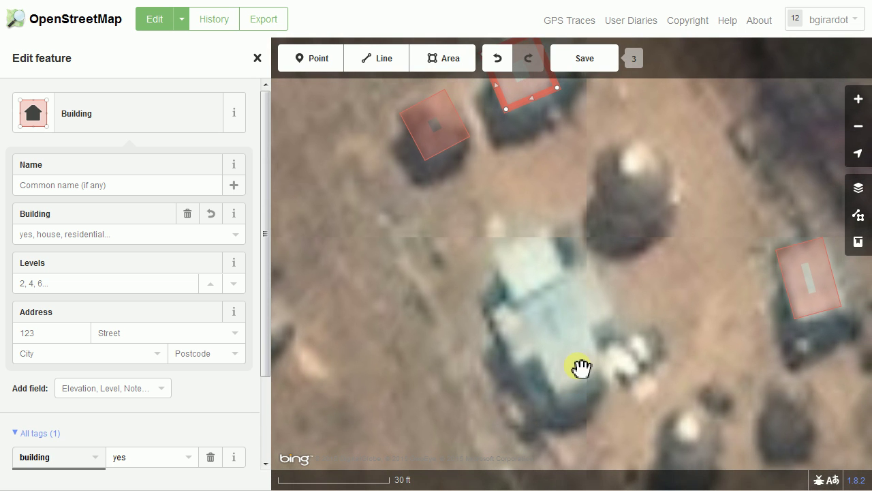
left_click(444, 61)
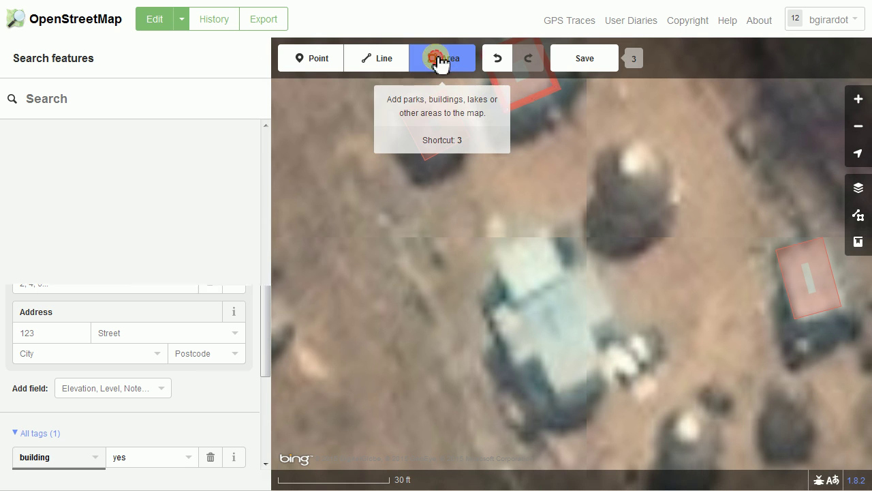
left_click(557, 392)
left_click(541, 355)
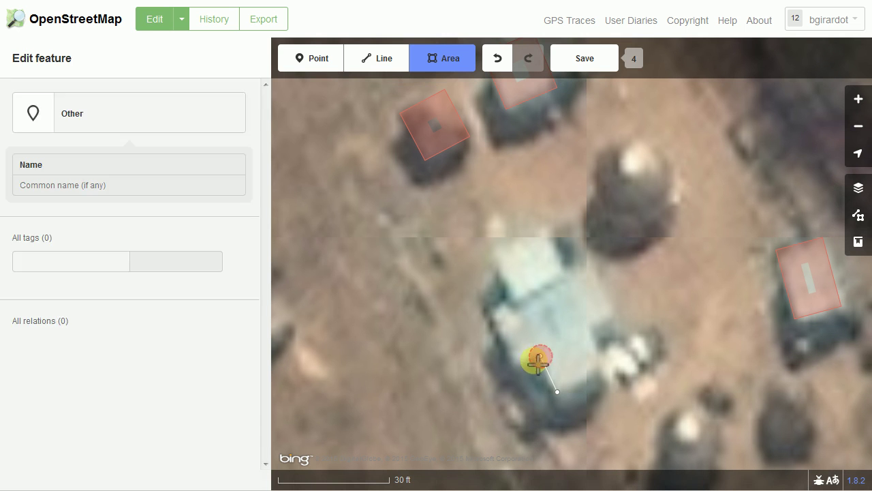
left_click(515, 362)
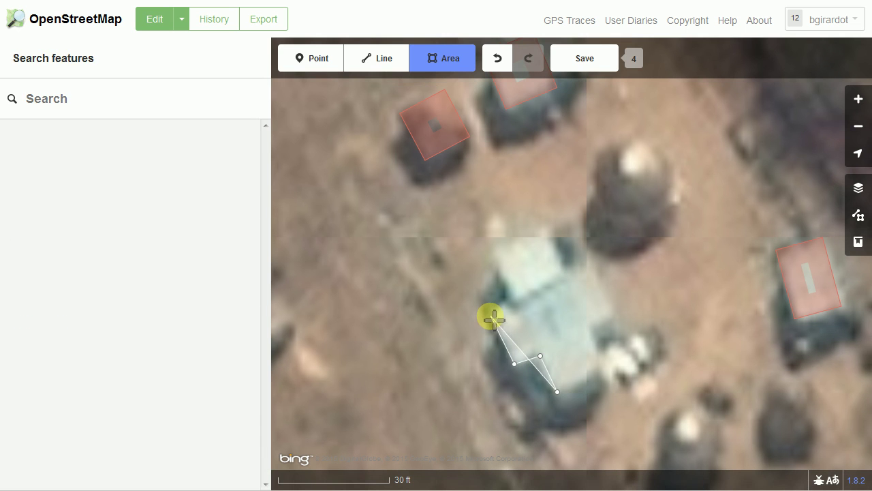
left_click(491, 312)
left_click(515, 303)
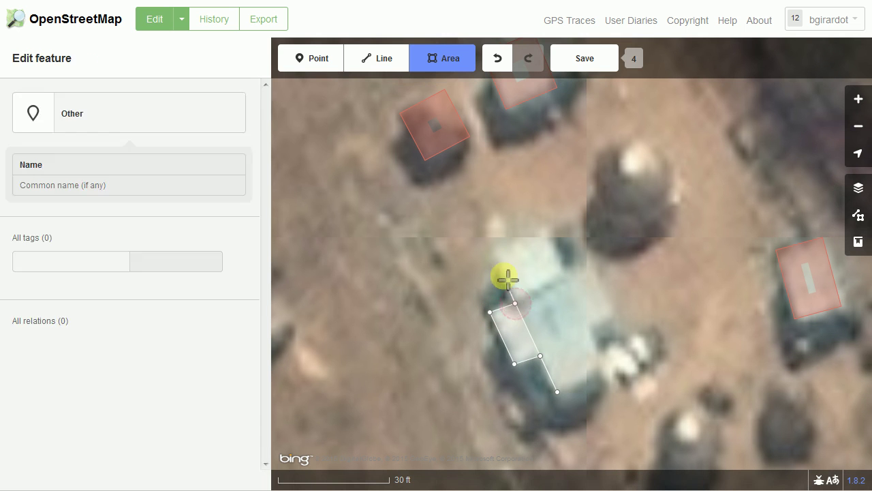
left_click(494, 253)
left_click(549, 231)
left_click(569, 277)
left_click(586, 266)
left_click(613, 314)
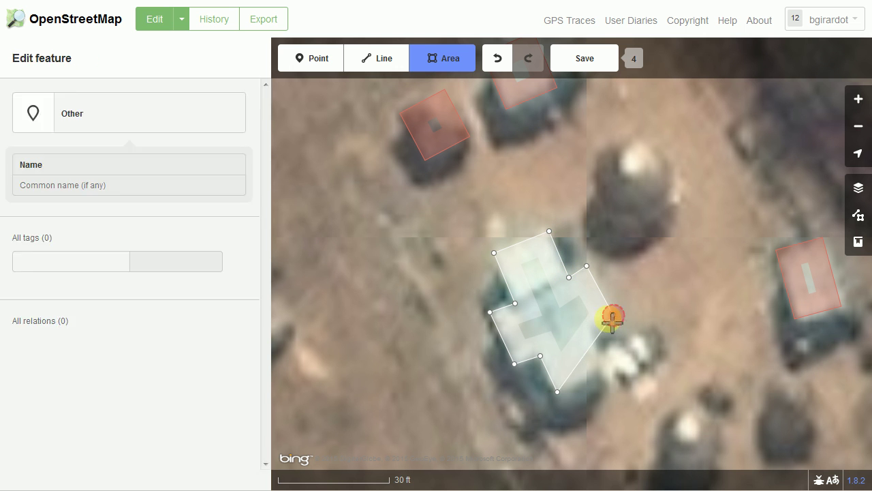
left_click(591, 324)
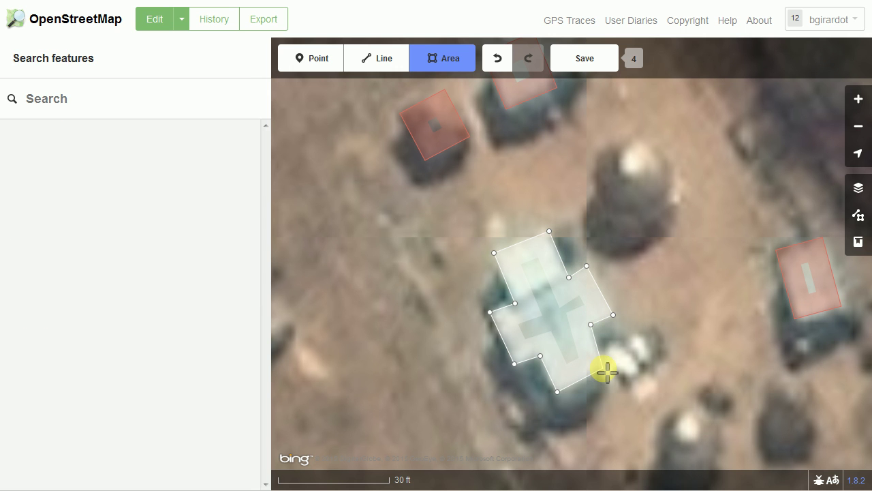
double_click(604, 368)
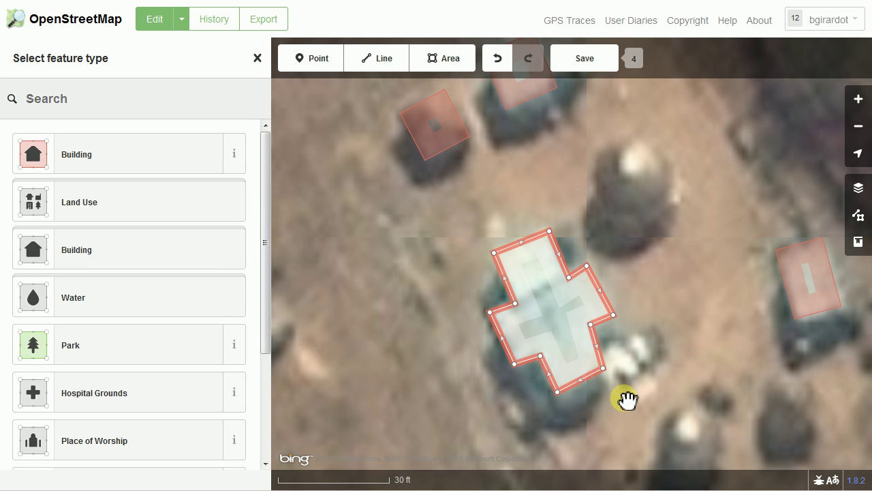
Step: Tag the traced cross-shaped roof as a generic Building and square its corners
left_click(121, 156)
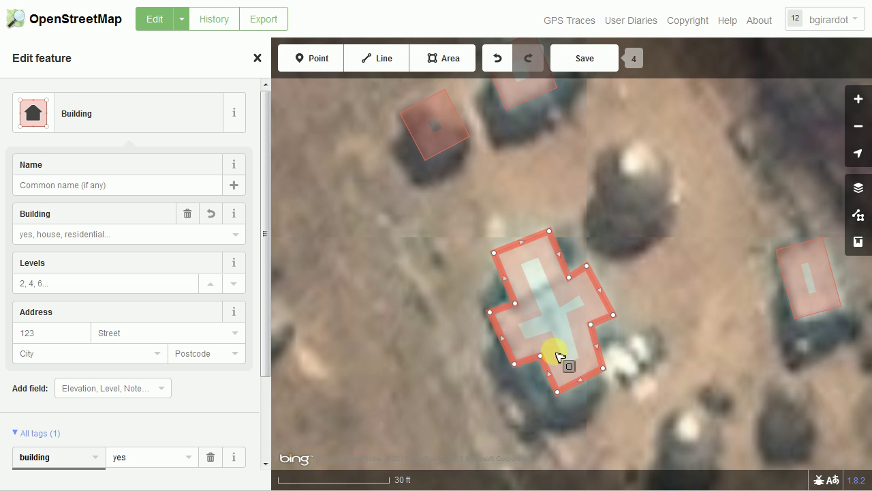
left_click_drag(597, 346, 590, 325)
right_click(610, 308)
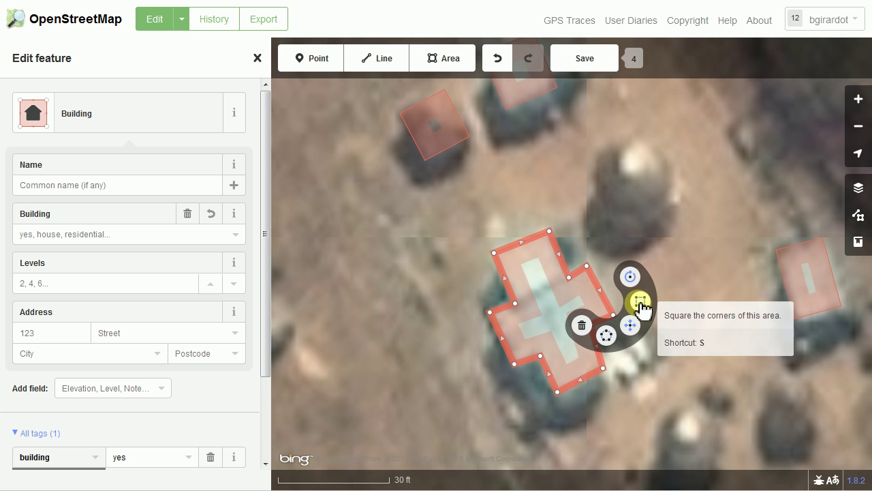
left_click(641, 304)
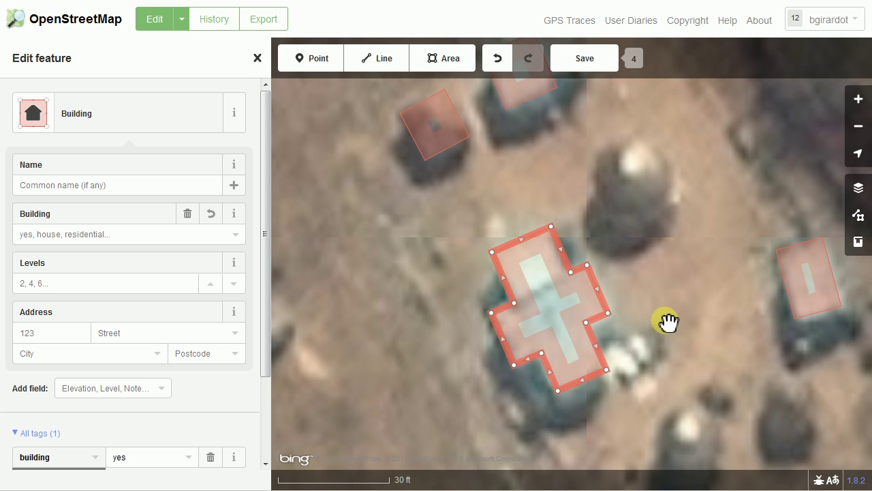
Step: Trace the large round hut just northeast of the cross-shaped building as a closed three-point area, placing the points on the roof's edge
left_click_drag(669, 319, 657, 318)
scroll(658, 318, "down", 5)
left_click_drag(688, 353, 616, 352)
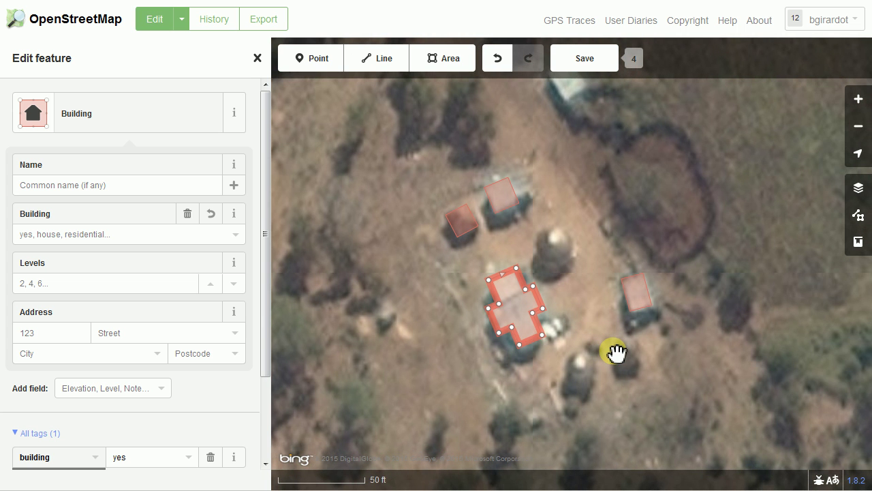
mouse_move(664, 413)
left_mouse_down()
mouse_move(638, 400)
mouse_move(644, 352)
mouse_move(658, 427)
left_mouse_up()
left_click(544, 239)
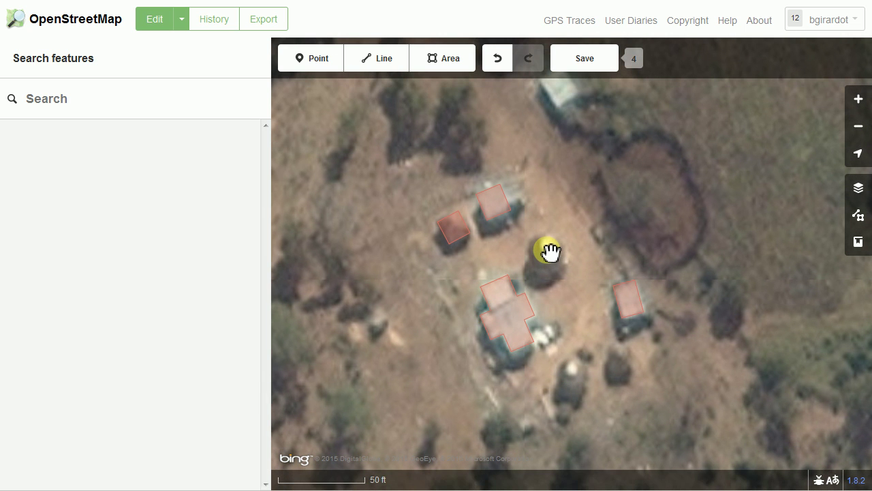
scroll(549, 252, "up", 1)
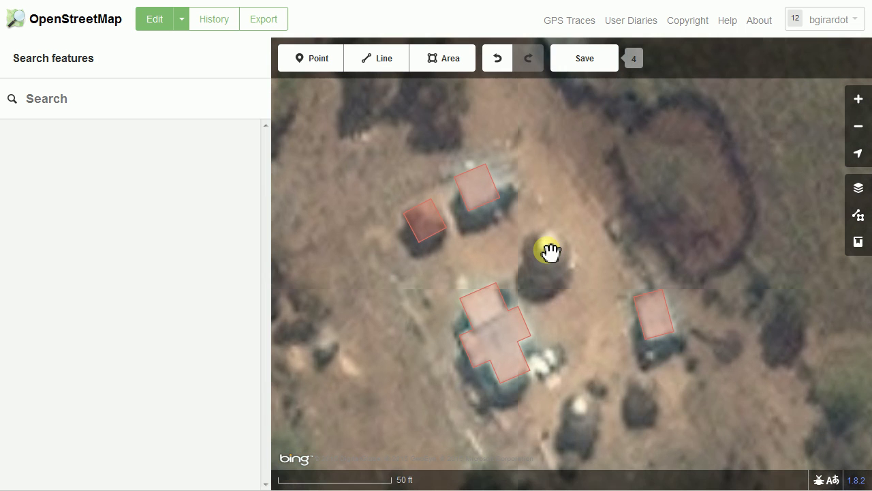
scroll(549, 251, "up", 1)
left_click_drag(549, 249, 565, 274)
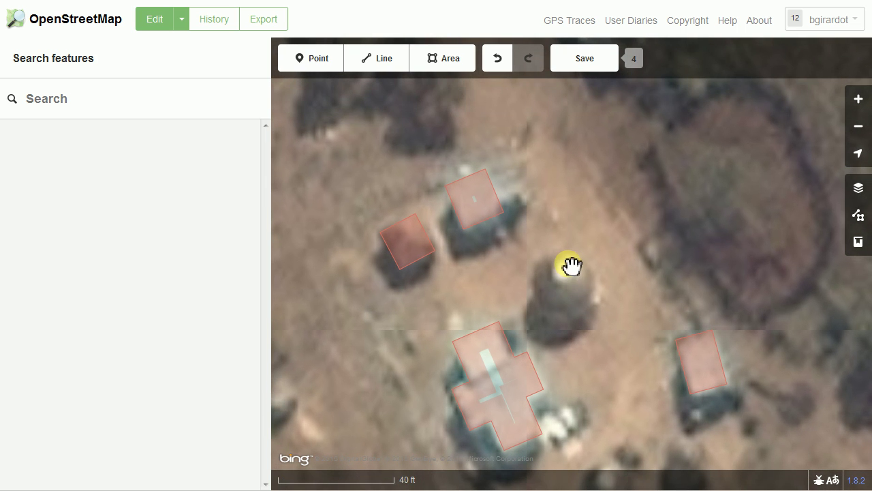
left_click(451, 60)
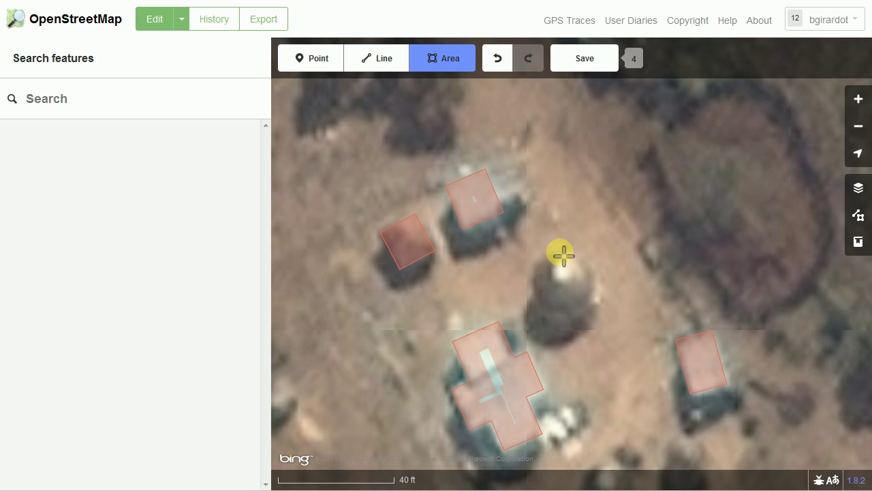
left_click(559, 253)
left_click(540, 300)
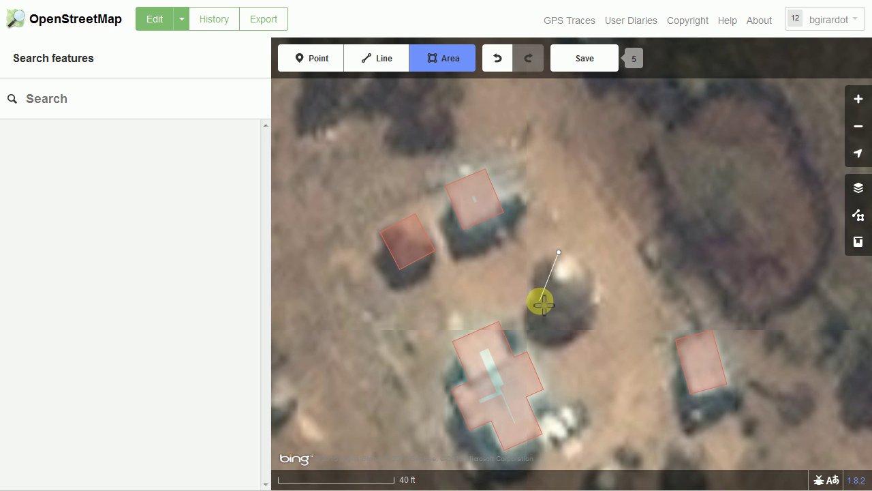
double_click(592, 298)
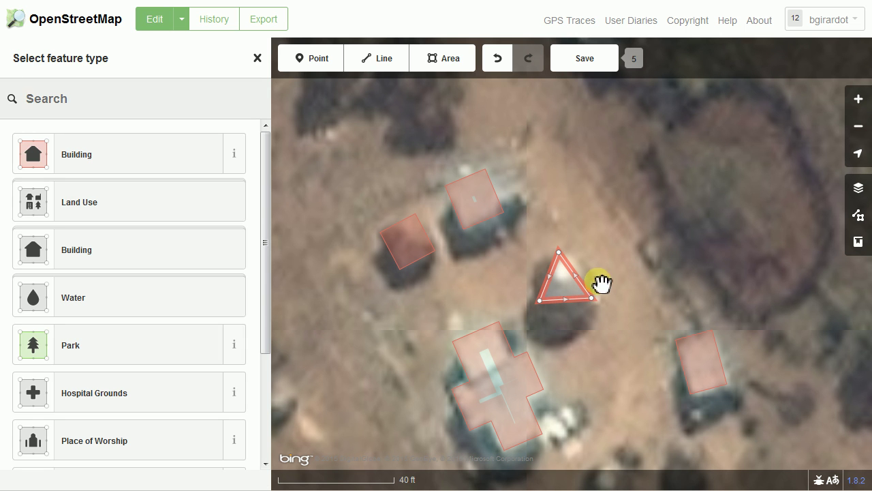
Step: Tag the triangle on the large round hut as a generic Building and make it circular
left_click(92, 152)
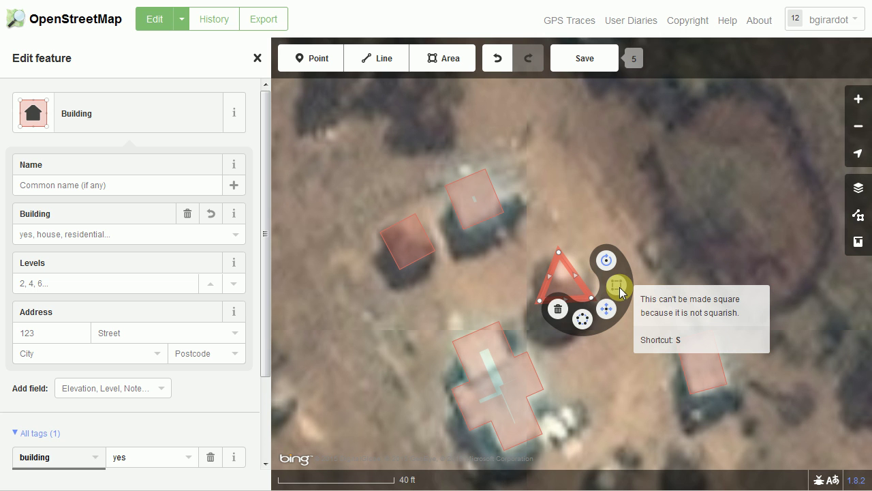
left_click(584, 320)
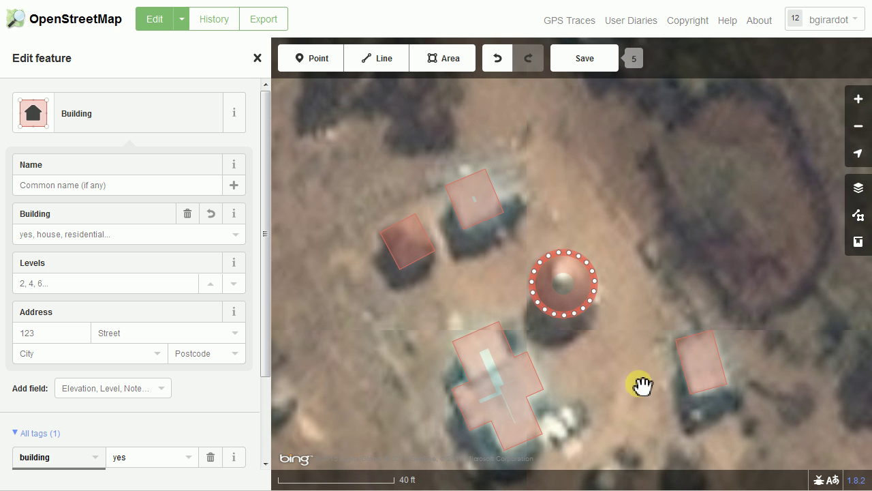
Step: Trace the round hut southeast of the cross-shaped building as a closed three-point area along the roof's edge
left_click_drag(645, 402, 625, 302)
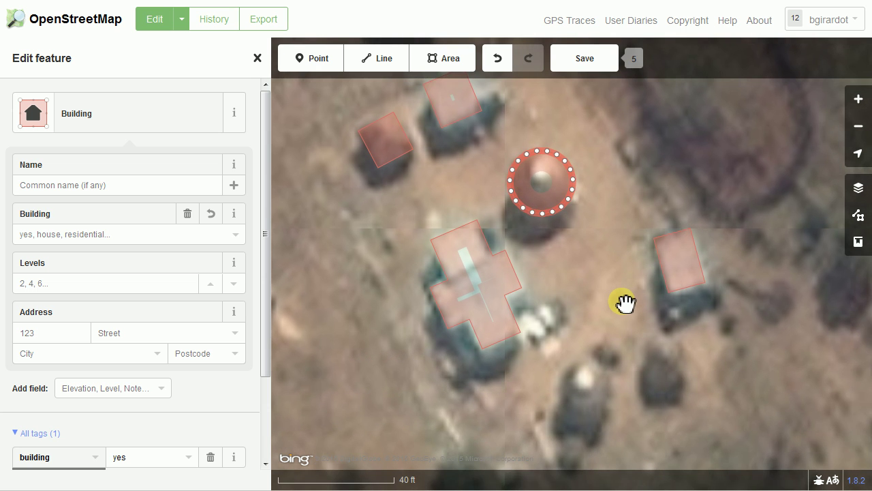
left_click_drag(636, 429, 609, 378)
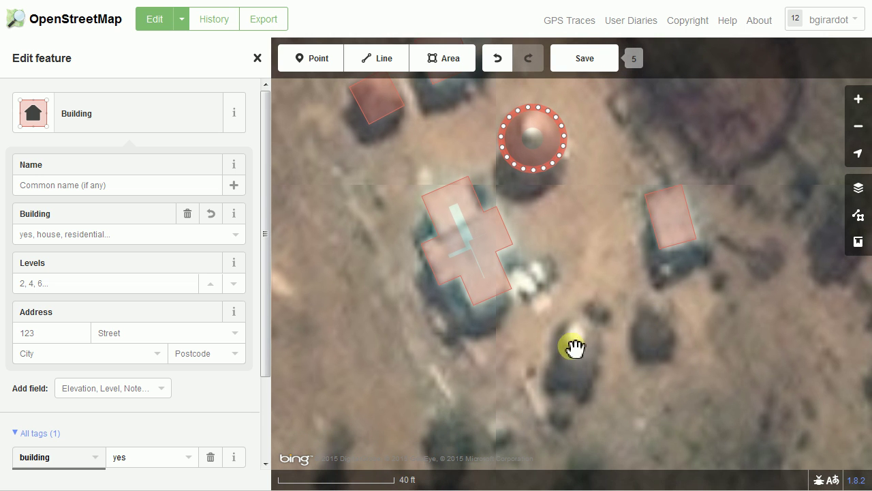
left_click(452, 62)
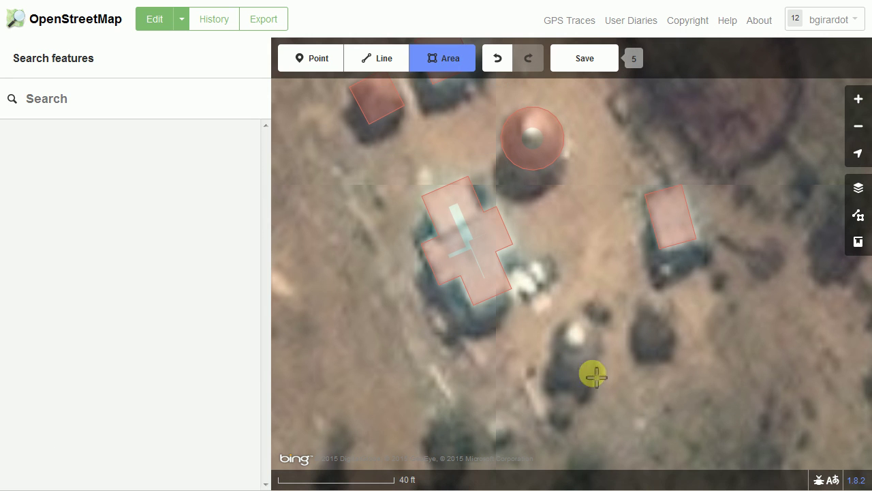
left_click(576, 318)
left_click(556, 356)
double_click(603, 358)
Step: Tag the triangle on the southeastern round hut as a generic Building and make it circular
left_click(145, 154)
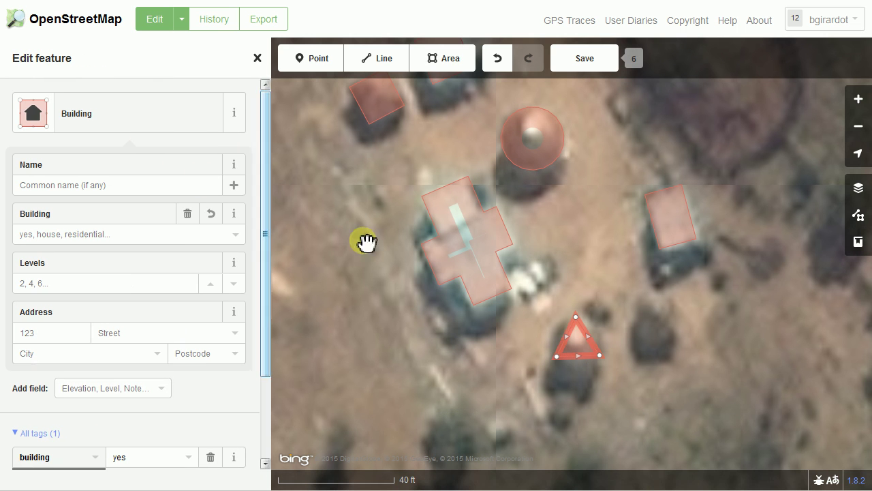
right_click(597, 348)
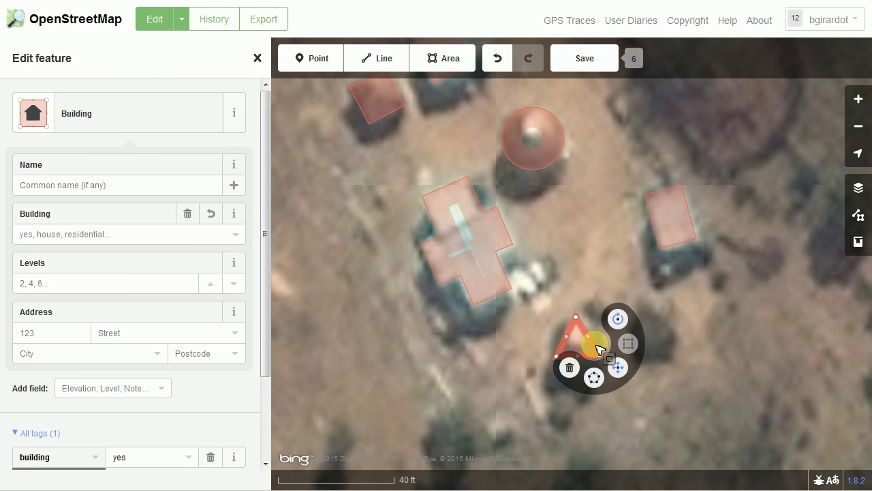
left_click(593, 377)
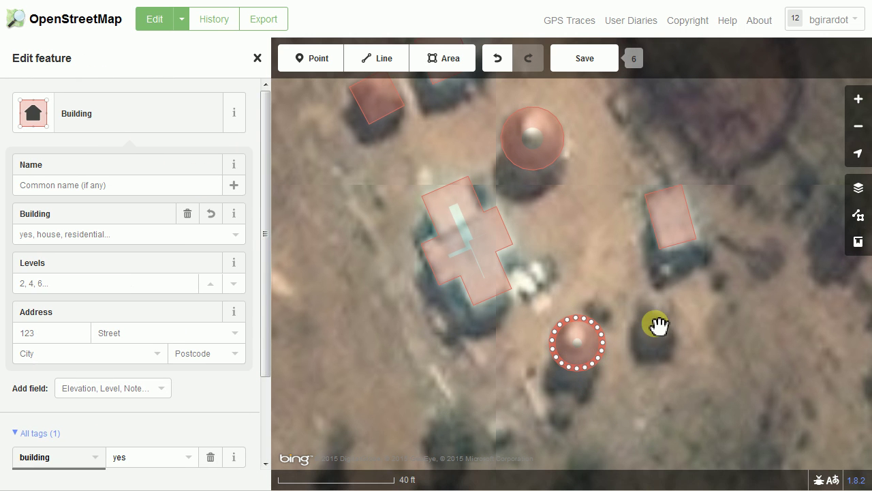
Step: Trace the small dark round hut just south of the eastern rectangular building as a closed three-point area
left_click_drag(665, 305, 667, 319)
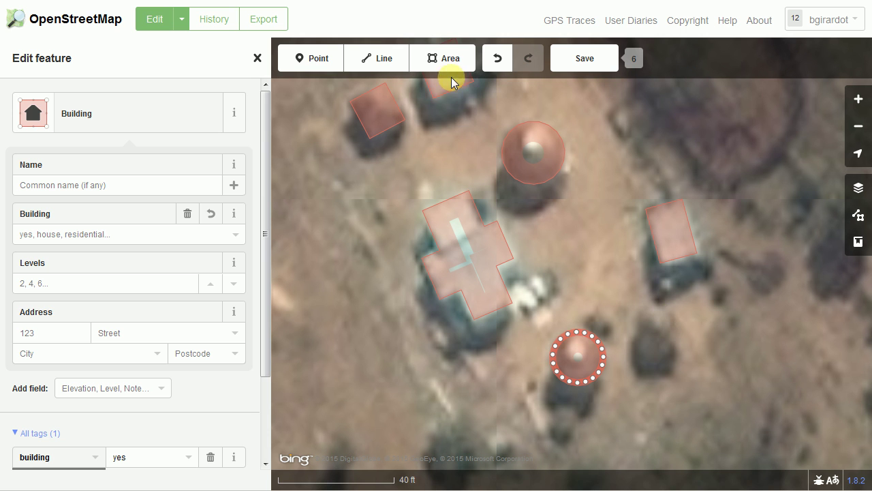
left_click(445, 59)
left_click(655, 306)
left_click(643, 331)
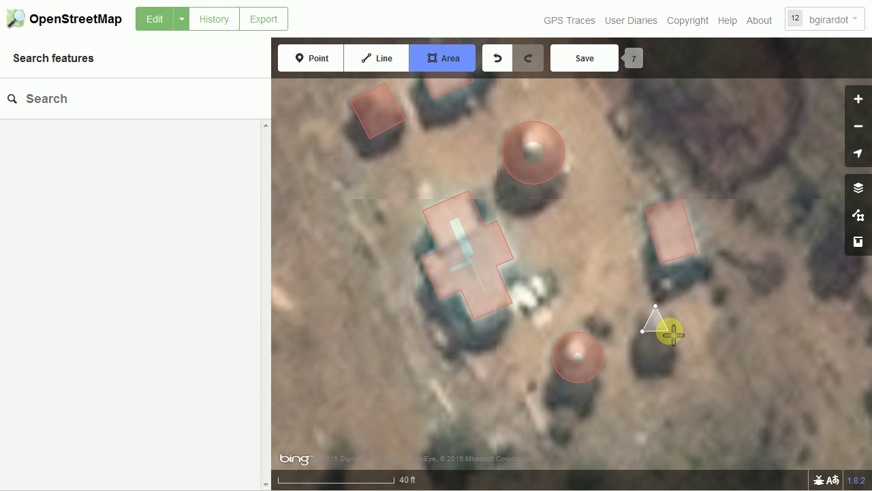
double_click(671, 332)
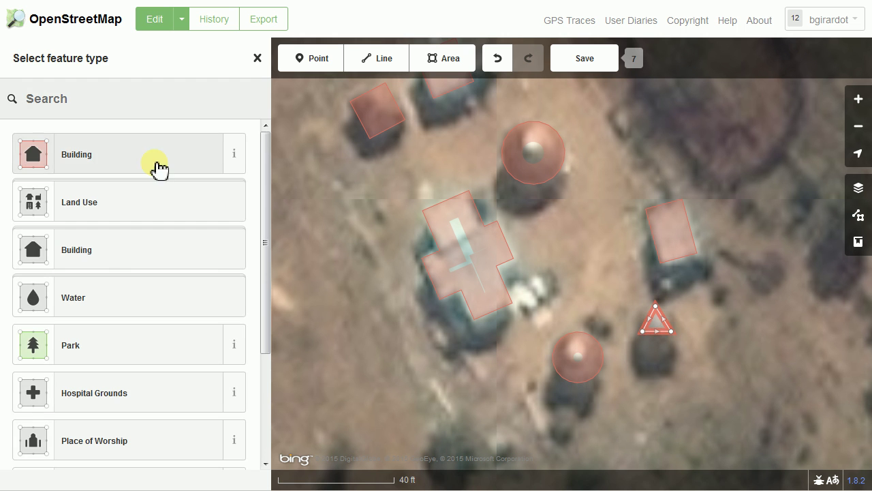
Step: Tag the triangle on the small dark hut as a generic Building and make it circular
left_click(195, 164)
left_click(658, 321)
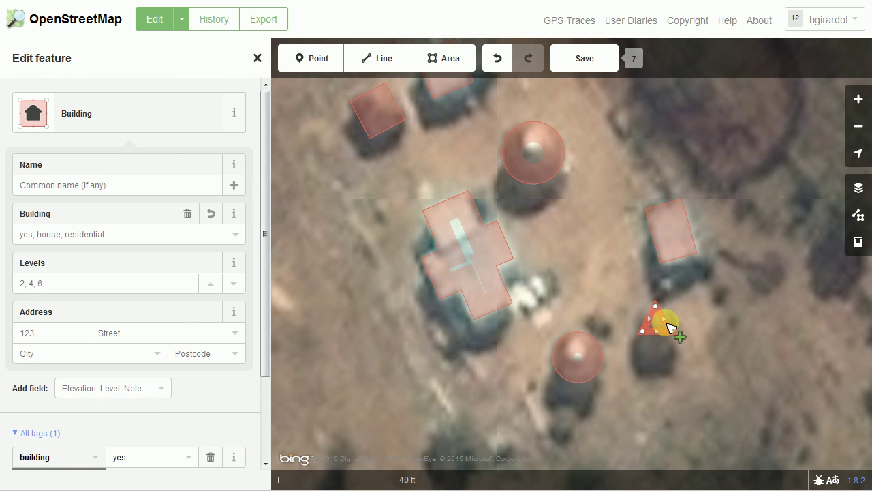
scroll(671, 328, "up", 3)
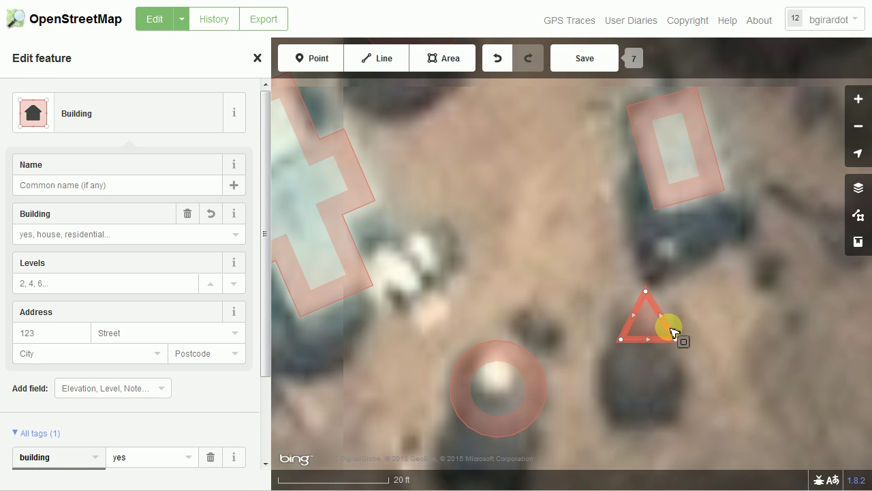
right_click(671, 332)
left_click(668, 360)
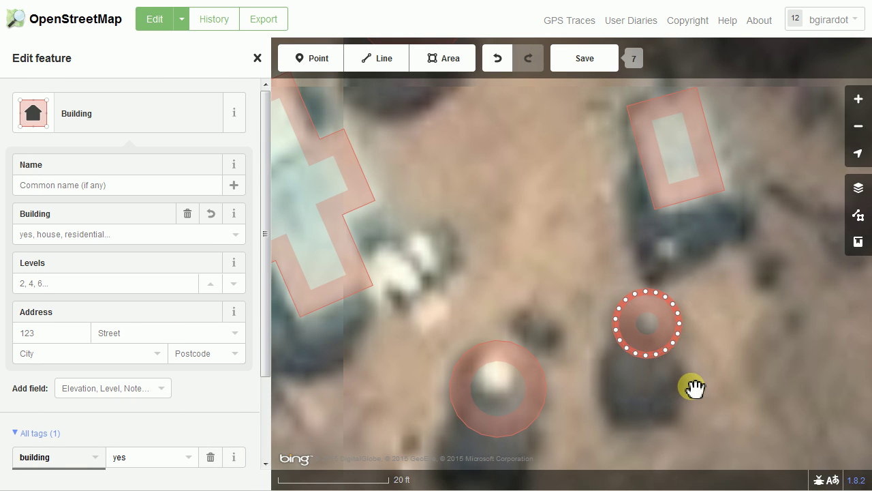
Step: Trace the isolated white roof north of the building cluster, beside the dark oval enclosure, as a closed four-corner area
scroll(693, 384, "down", 2)
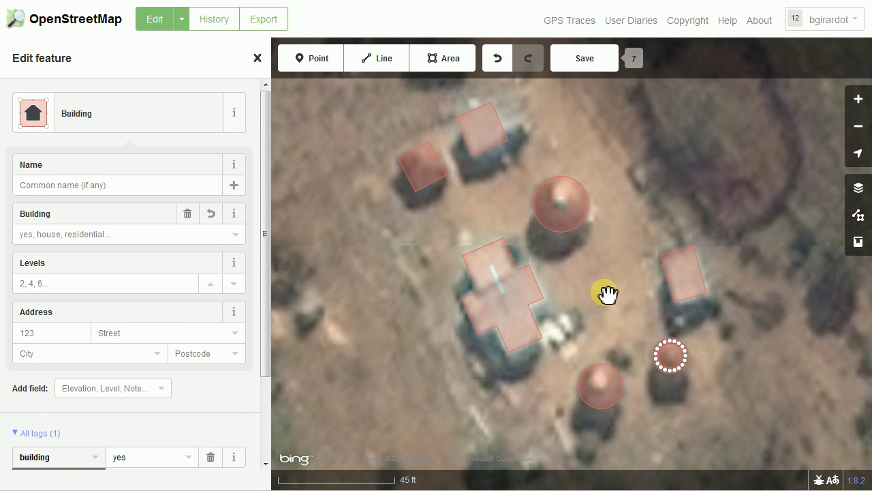
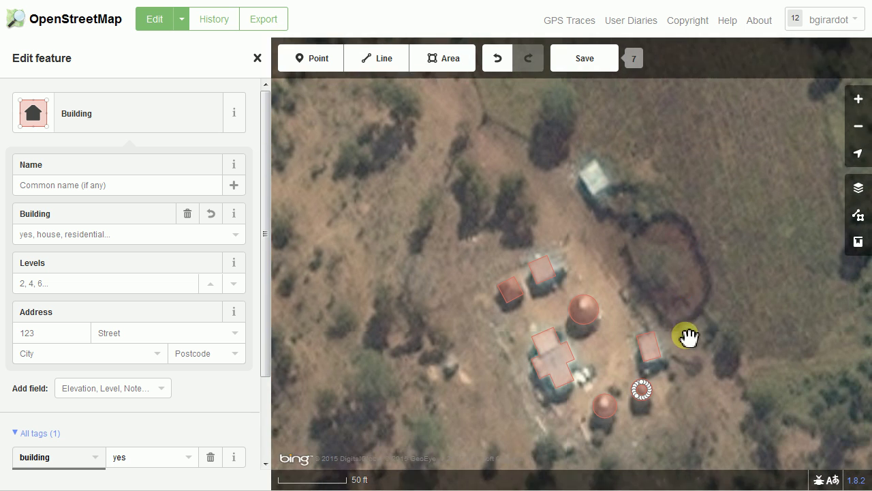
left_click_drag(627, 253, 615, 293)
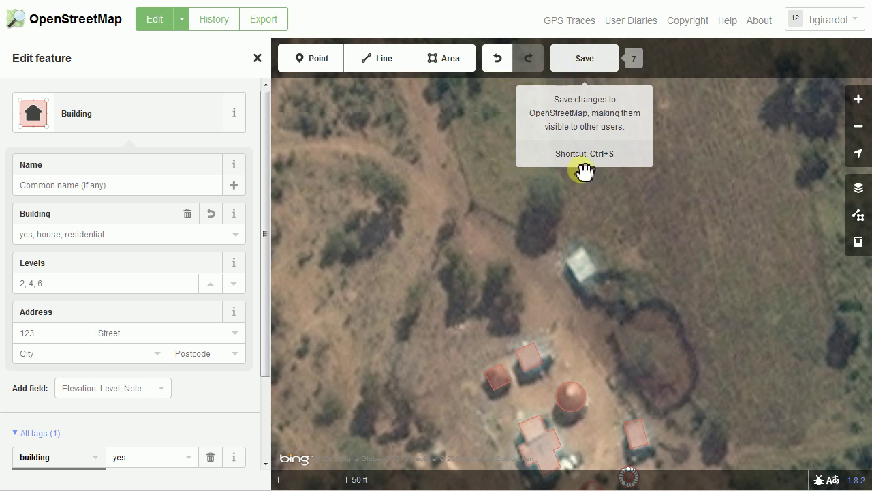
left_click_drag(576, 276, 577, 249)
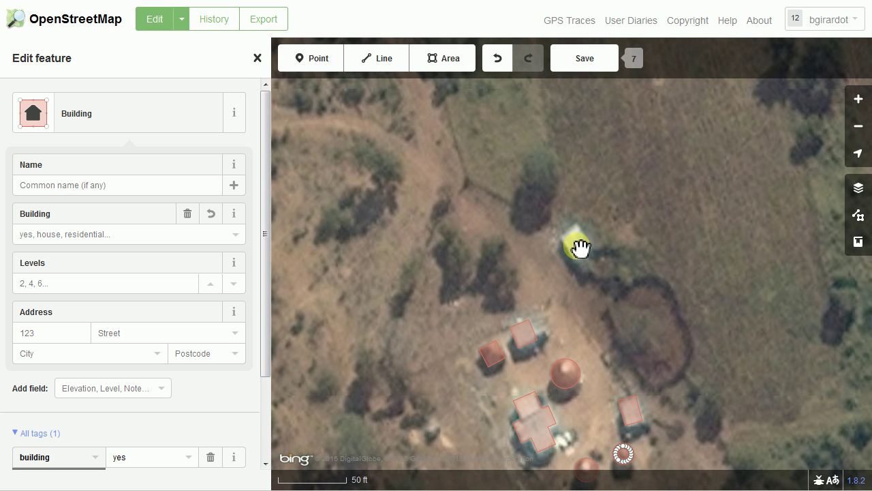
left_click(451, 62)
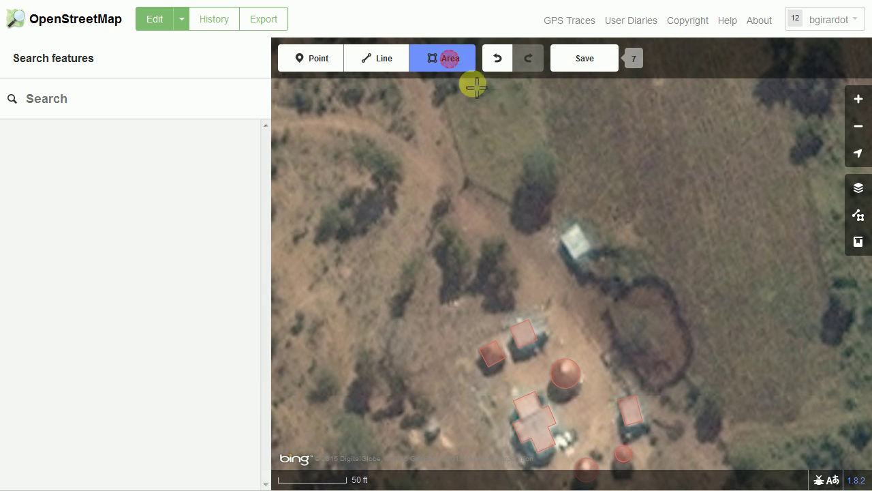
left_click(577, 227)
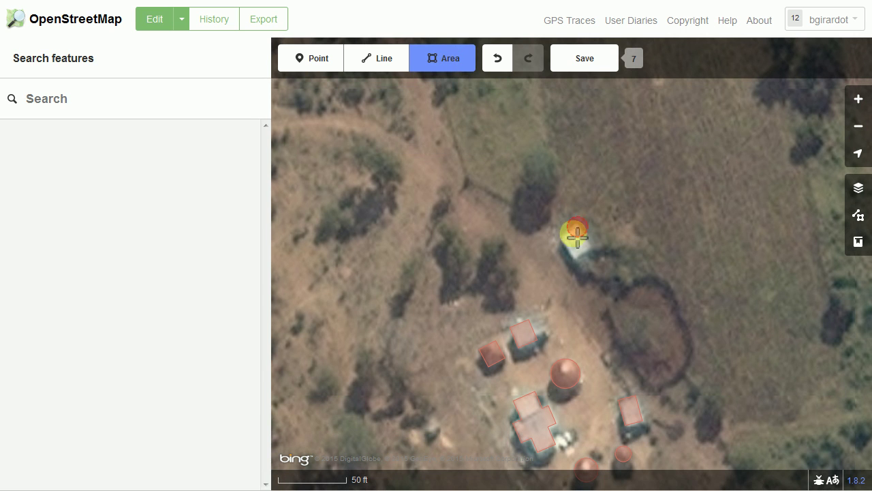
left_click(558, 236)
left_click(576, 257)
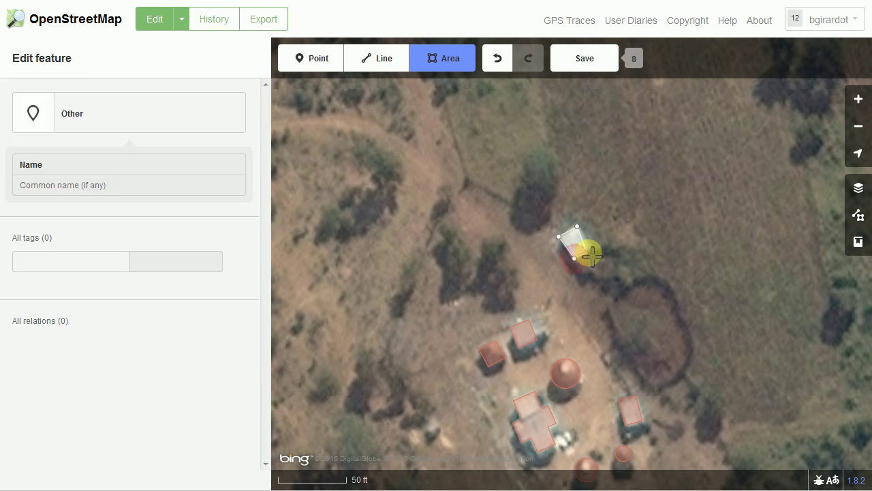
left_click(592, 249)
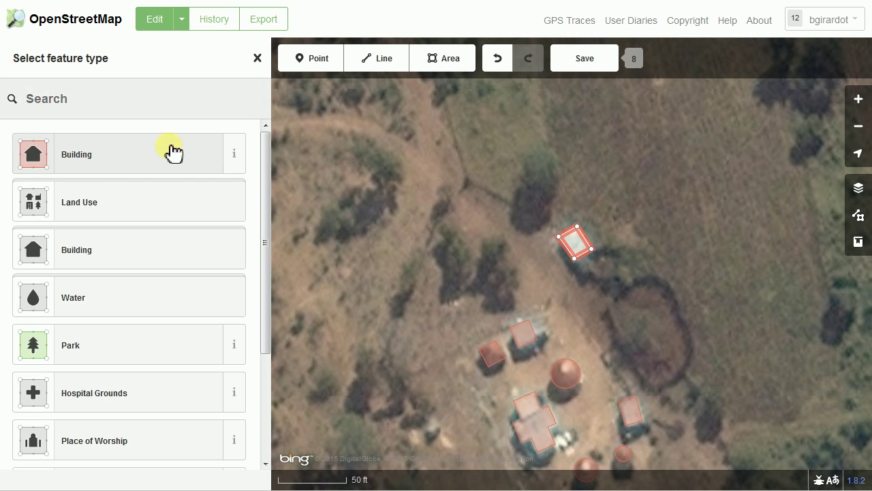
Step: Tag the traced isolated white roof as a generic Building and square its corners
left_click(125, 160)
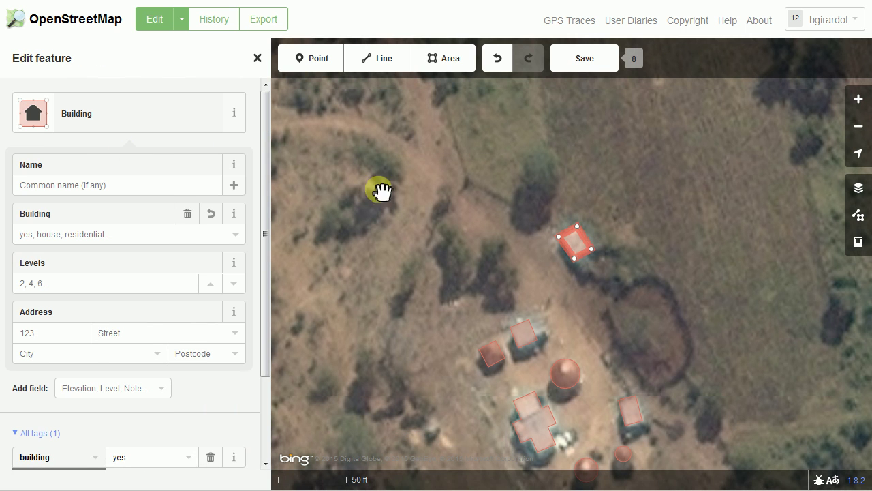
left_click(584, 243)
left_click(620, 240)
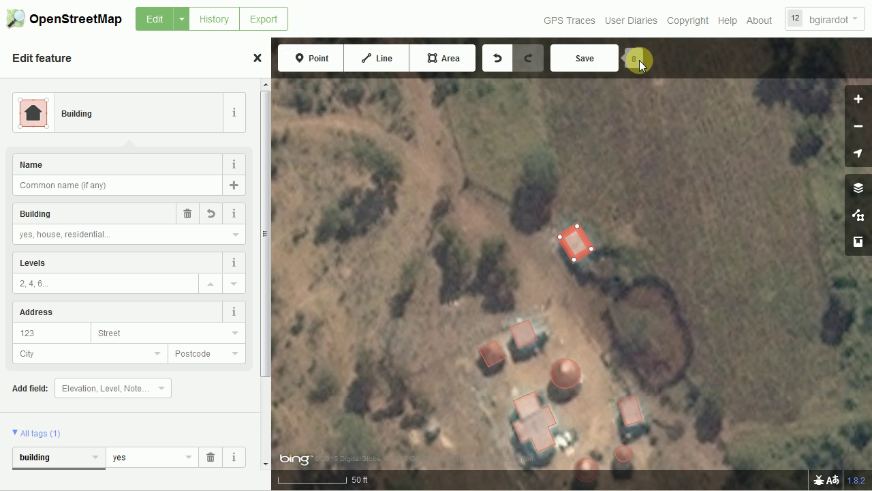
Step: Append "Added some buildings." to the prefilled changeset comment and upload the building edits
left_click(585, 58)
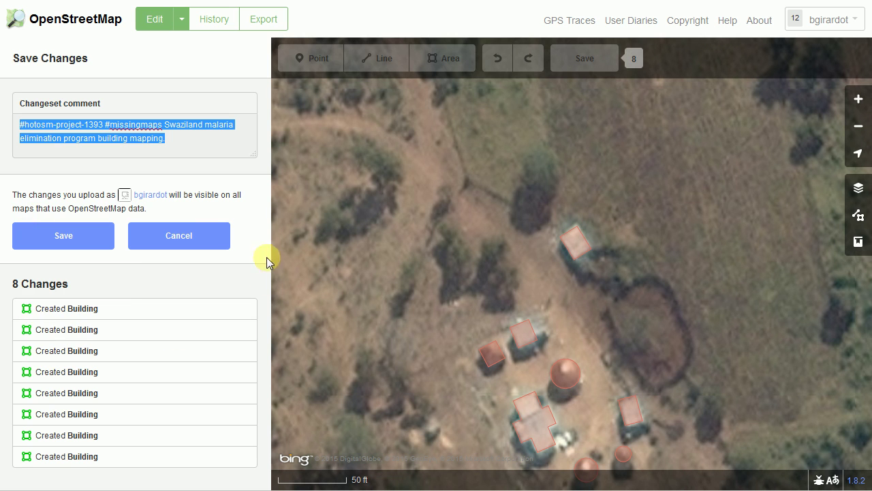
left_click(201, 140)
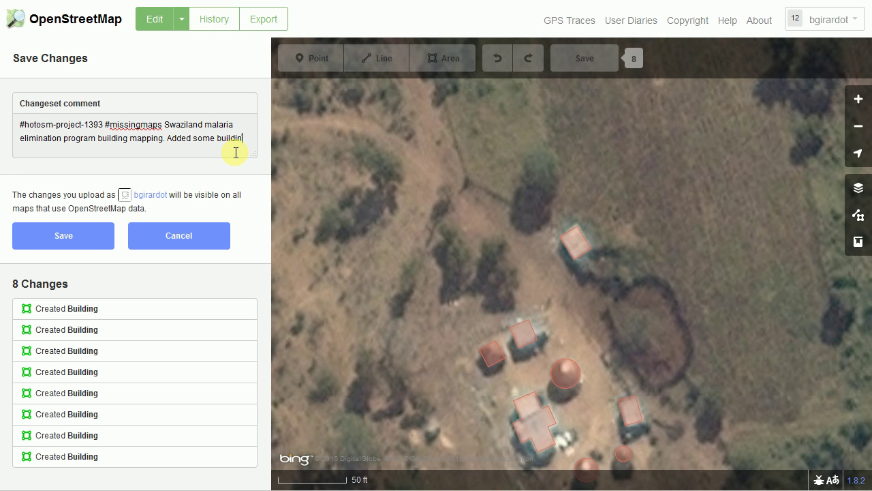
type("gs.")
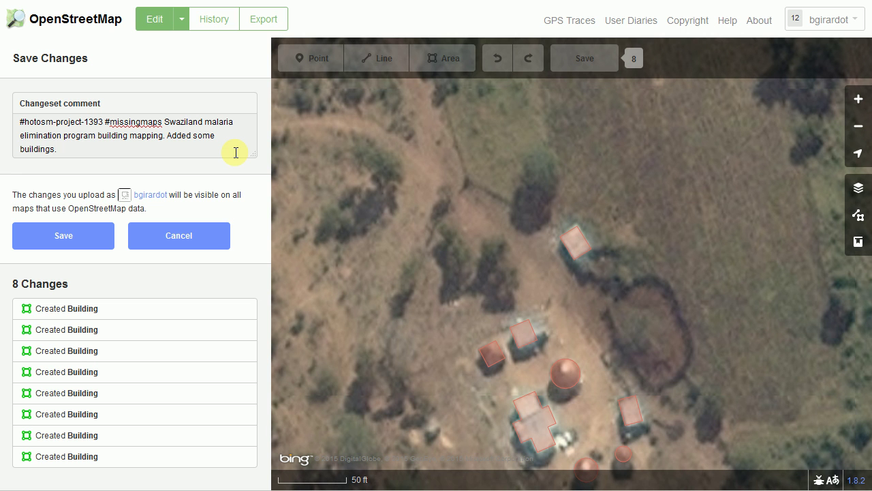
left_click(53, 244)
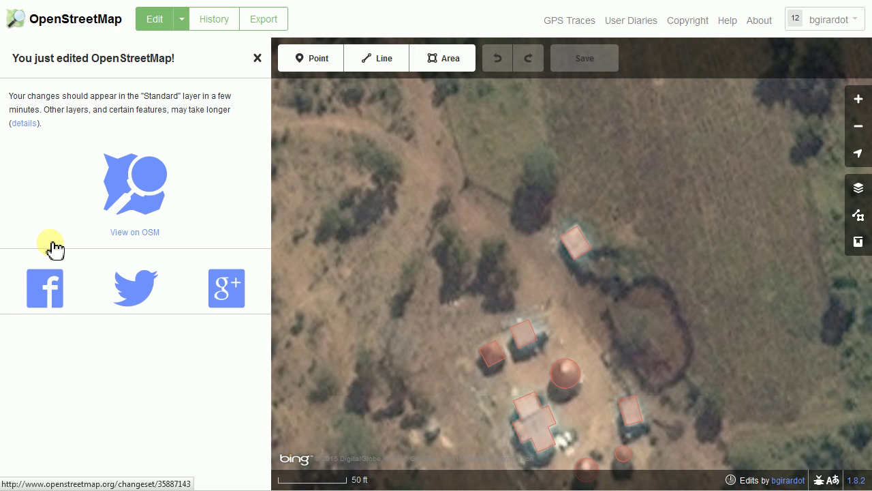
Step: Trace the easternmost roof of the unmapped hut cluster north of the finished one as a closed four-corner area
scroll(657, 342, "down", 5)
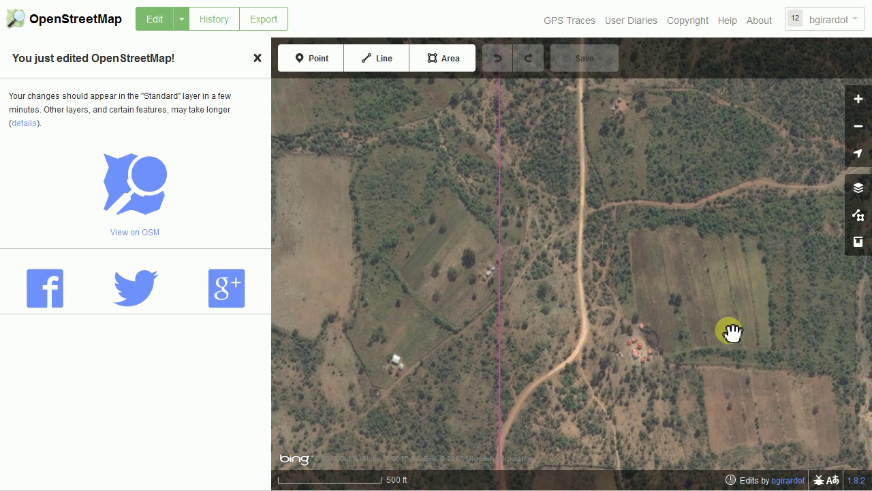
left_click(728, 330)
left_click_drag(672, 345, 675, 422)
left_click_drag(619, 235, 615, 364)
scroll(567, 330, "up", 5)
scroll(567, 330, "up", 1)
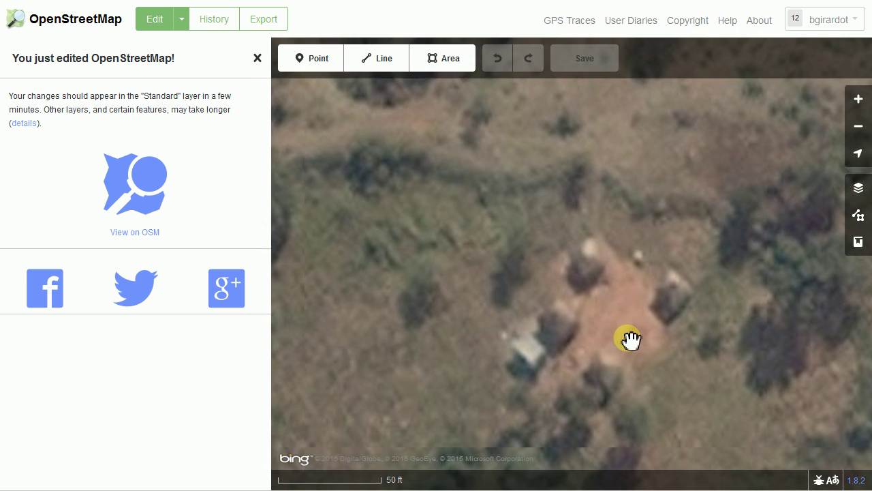
left_click_drag(629, 340, 606, 320)
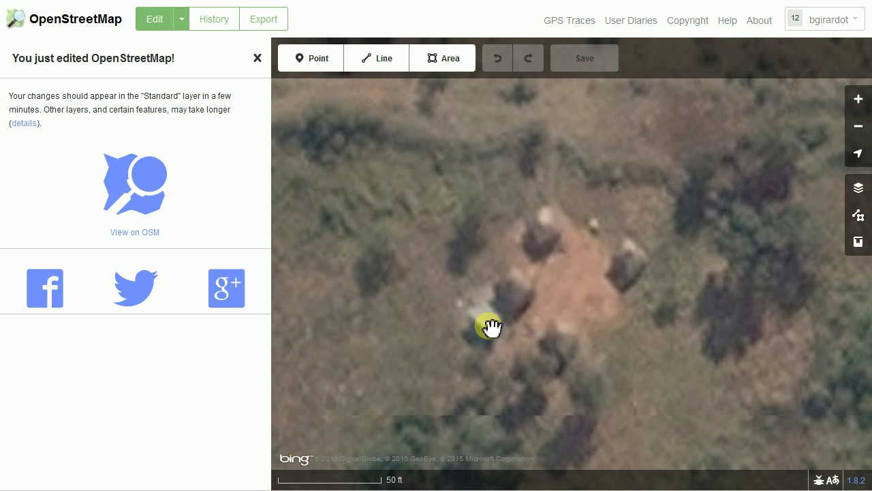
left_click(434, 63)
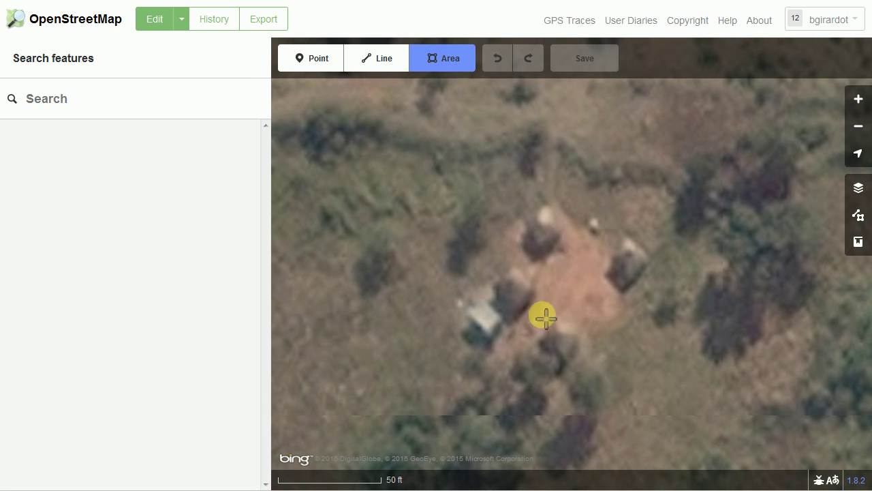
left_click(626, 239)
left_click(649, 260)
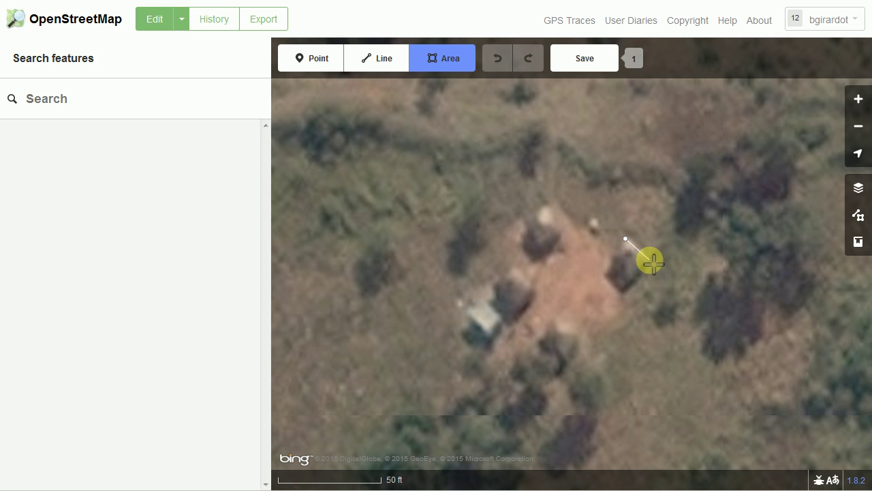
left_click(630, 281)
left_click(610, 261)
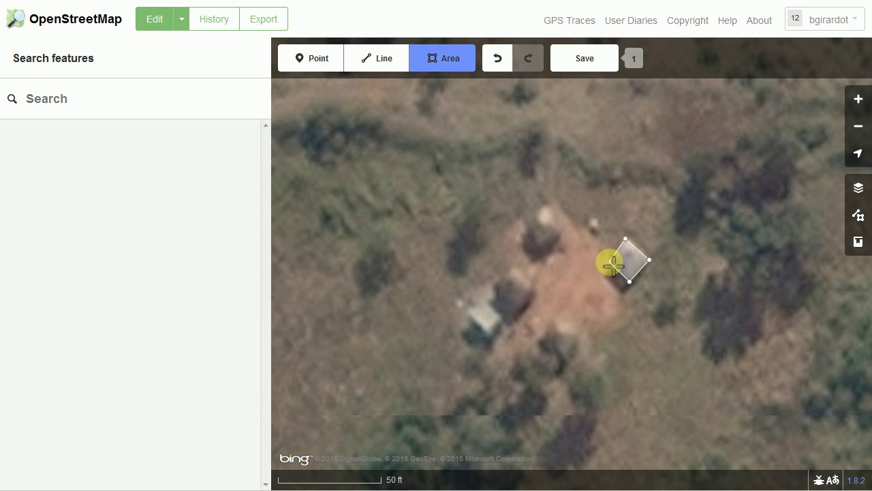
left_click(609, 262)
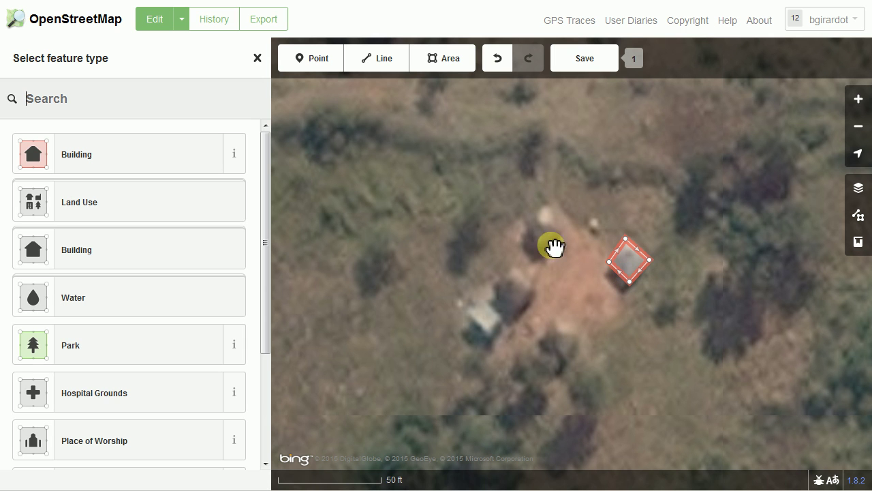
Step: Tag the traced easternmost roof as a generic Building and square its corners
left_click(139, 151)
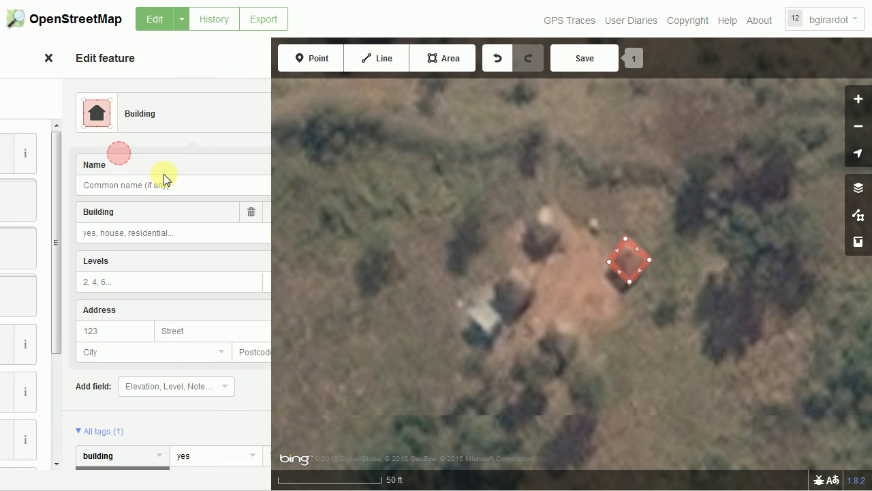
left_click(677, 269)
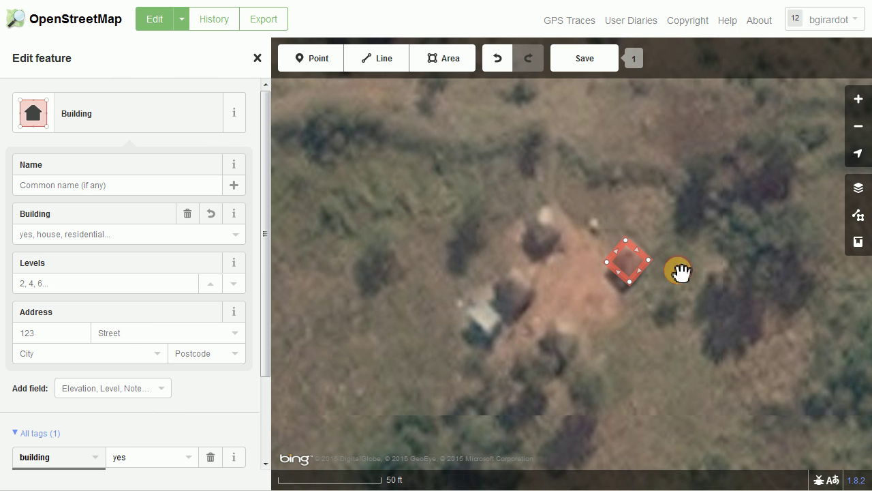
Step: Trace the northernmost roof of the cluster, with the bright white spot, as a closed four-corner area
left_click(459, 59)
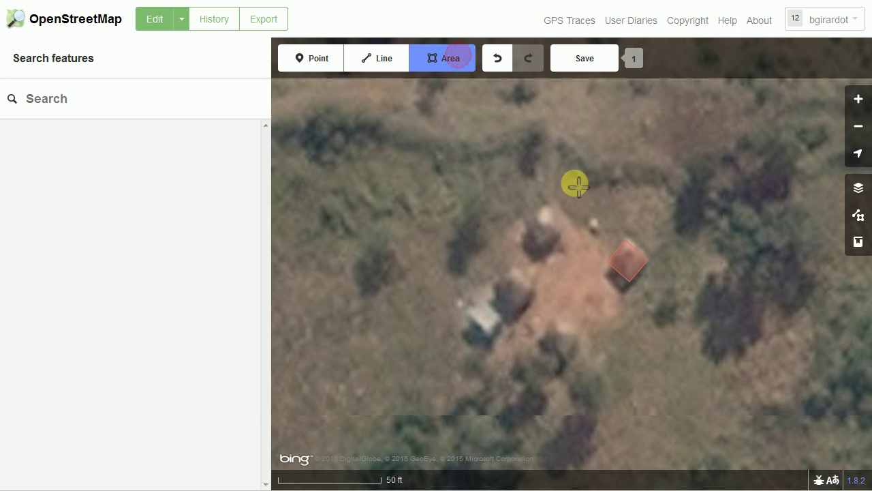
scroll(563, 231, "up", 3)
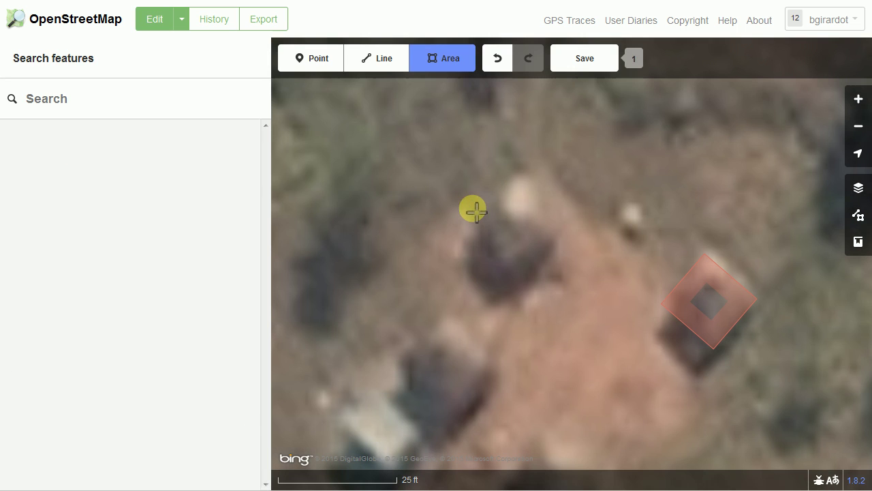
left_click(473, 202)
left_click(508, 261)
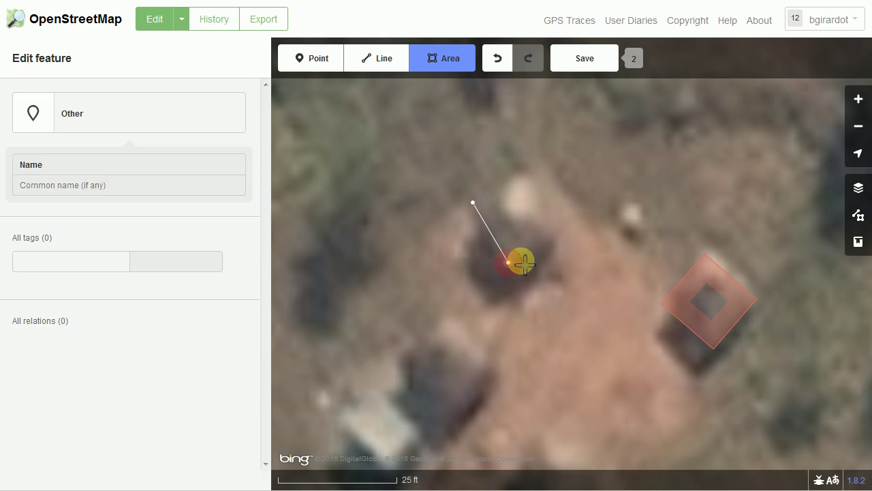
left_click(574, 229)
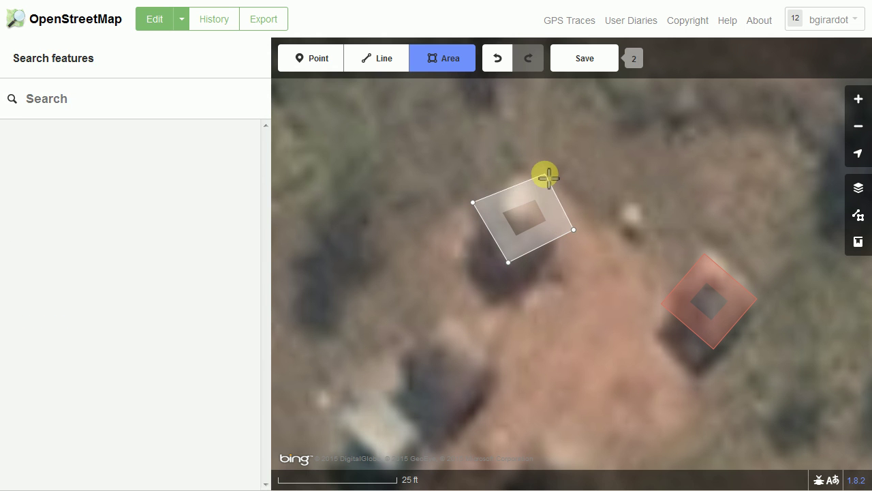
double_click(544, 166)
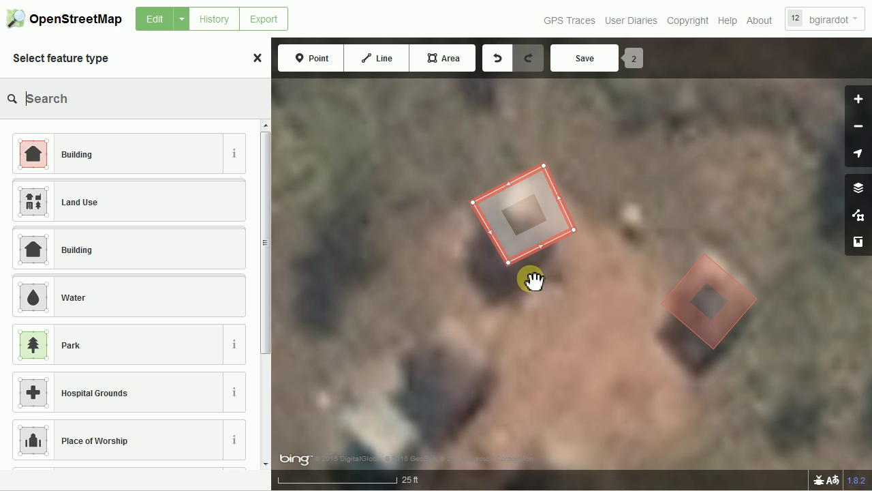
Step: Tag the traced northernmost roof as a generic Building and square its corners
left_click(127, 154)
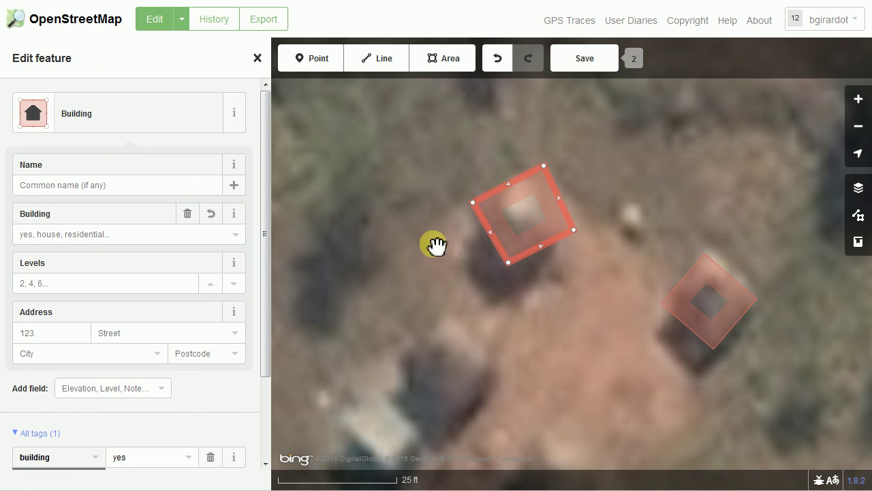
left_click(559, 242)
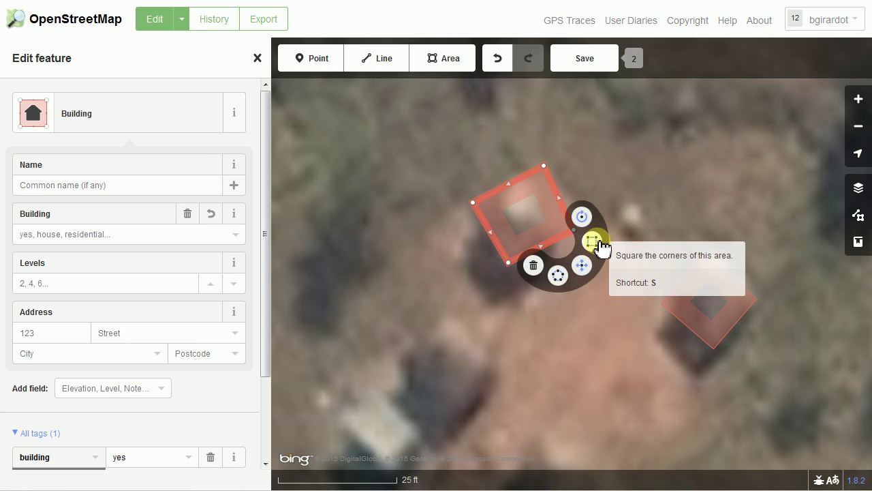
Step: Trace the roof on the western edge of the bare clearing, just northeast of the small white roof, as a closed four-corner area
left_click_drag(609, 413, 632, 326)
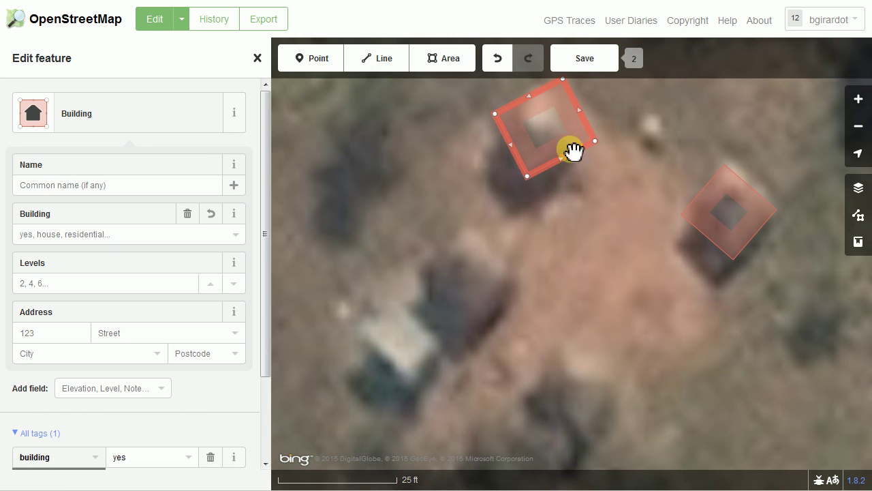
left_click(466, 61)
left_click(463, 229)
left_click(513, 267)
left_click(477, 328)
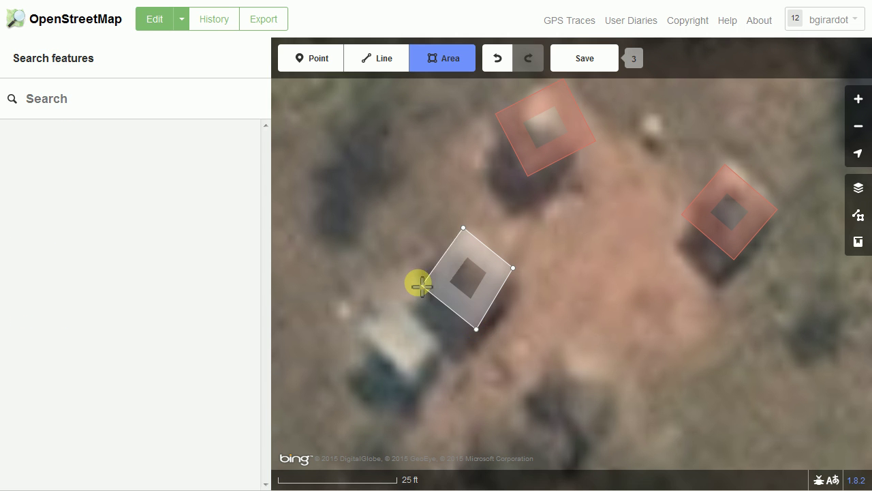
double_click(418, 281)
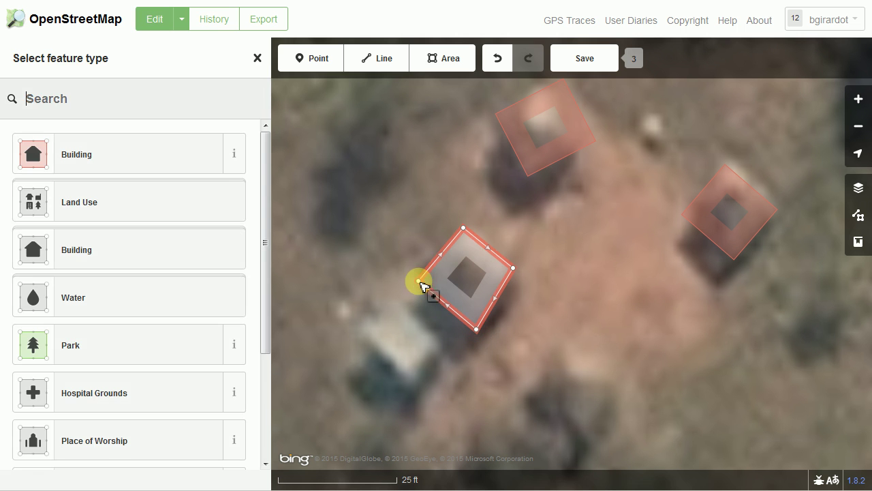
Step: Tag the area traced on the clearing's western edge as a generic Building and square its corners
left_click(169, 165)
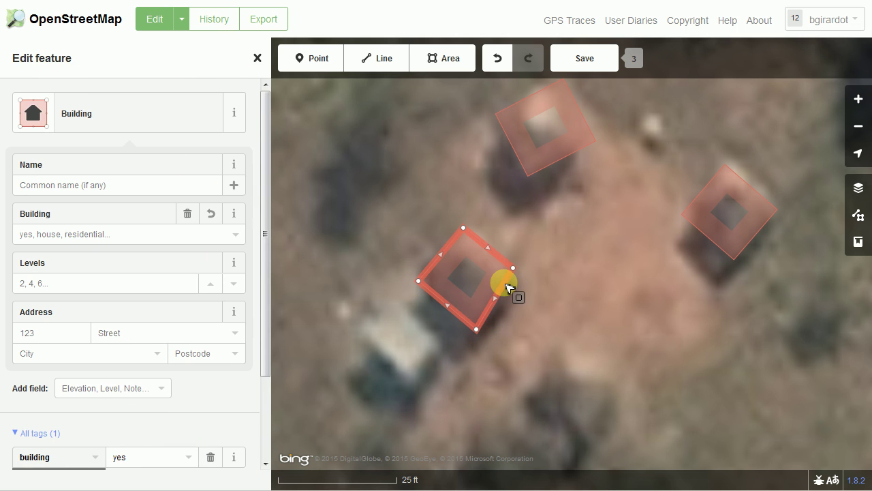
right_click(506, 284)
left_click(537, 282)
Step: Trace the small white rectangular roof at the cluster's southwestern end as a closed four-corner area
left_click_drag(536, 389, 596, 321)
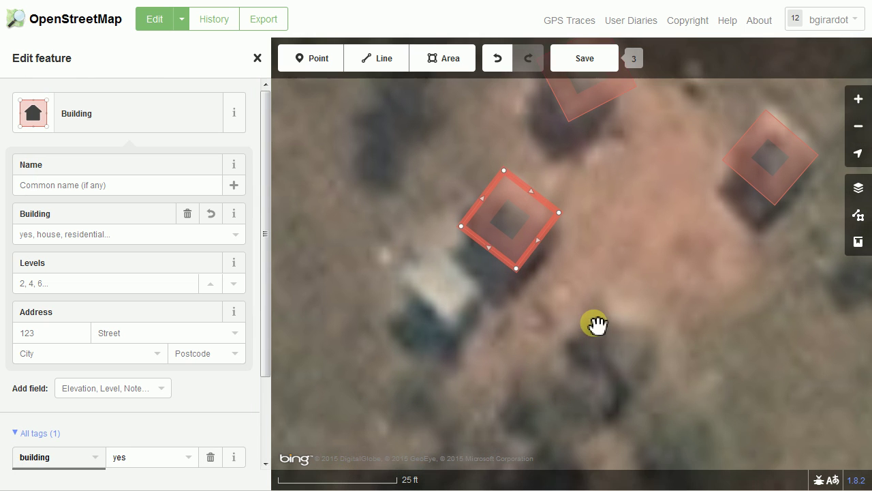
left_click(444, 58)
left_click(427, 262)
left_click(469, 305)
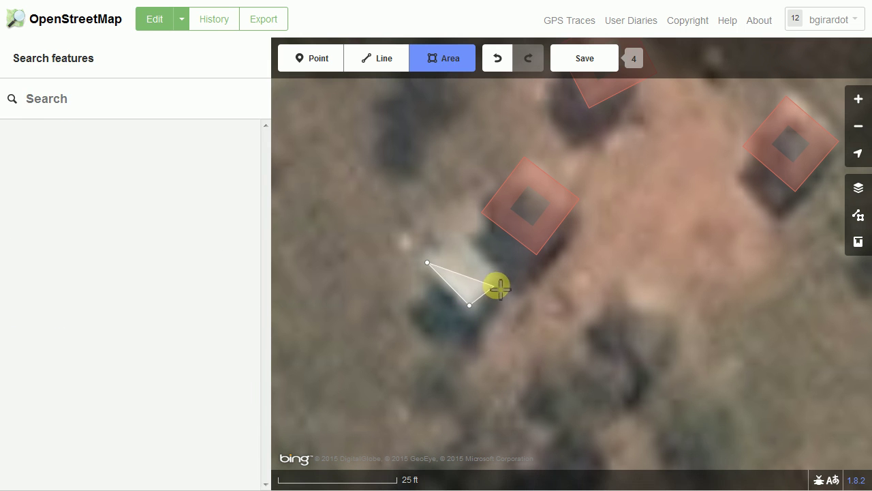
left_click(497, 281)
left_click(460, 238)
left_click(460, 238)
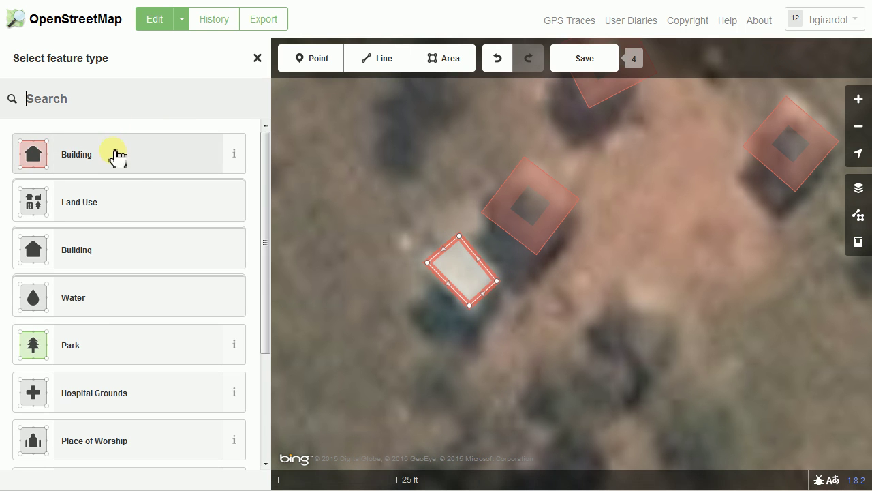
Step: Tag the traced small white roof as a generic Building and square its corners
left_click(117, 154)
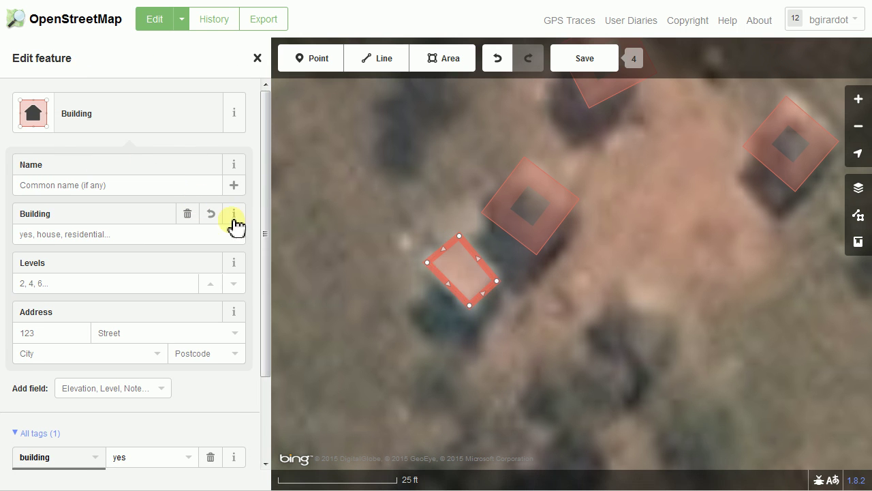
right_click(489, 272)
left_click(517, 268)
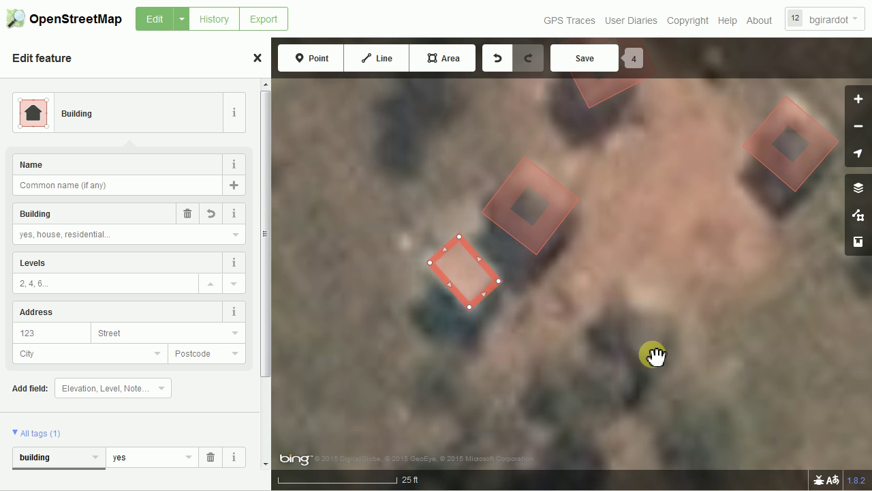
Step: Trace the faint roof on the southern edge of the bare clearing as a closed four-corner area
scroll(656, 356, "down", 2)
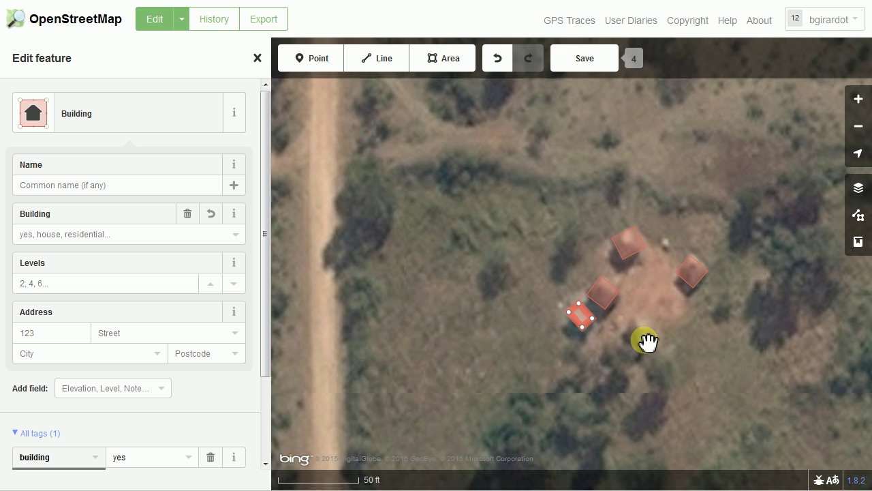
scroll(646, 340, "up", 3)
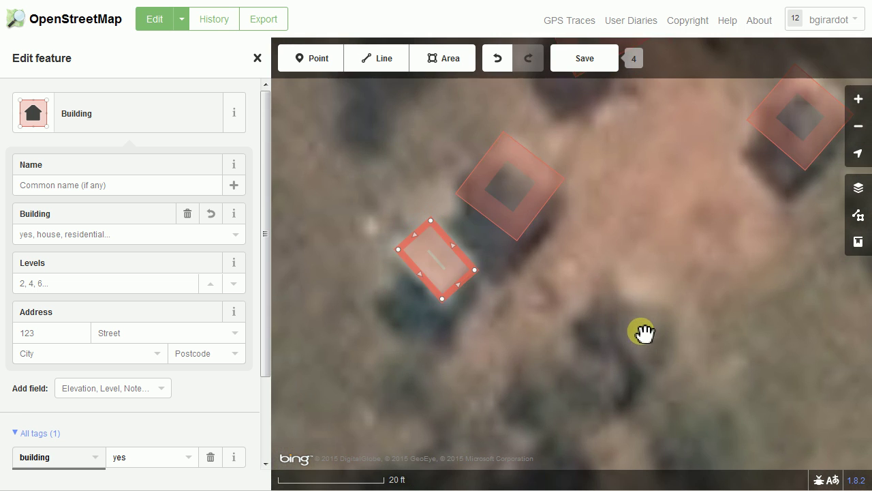
left_click(444, 59)
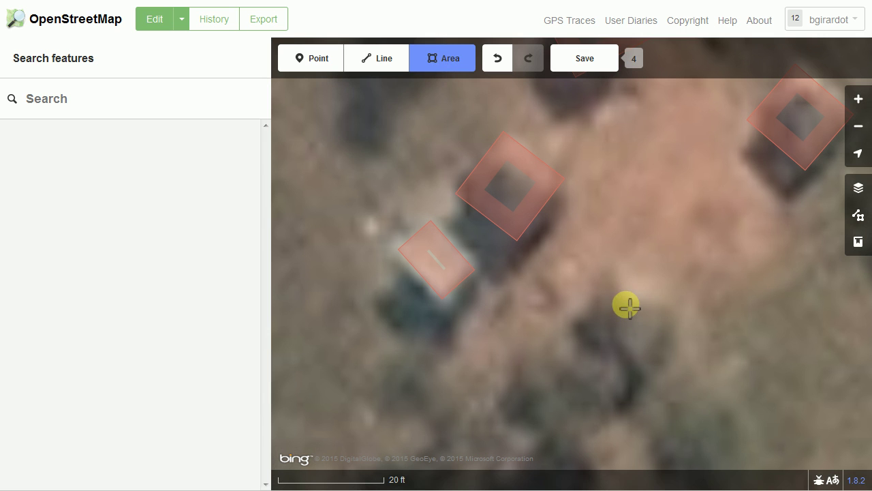
left_click(615, 259)
left_click(677, 298)
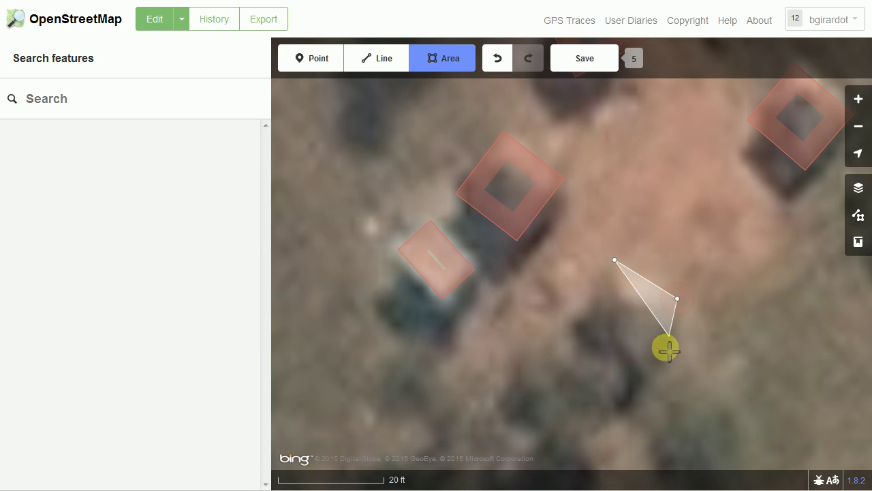
left_click(639, 361)
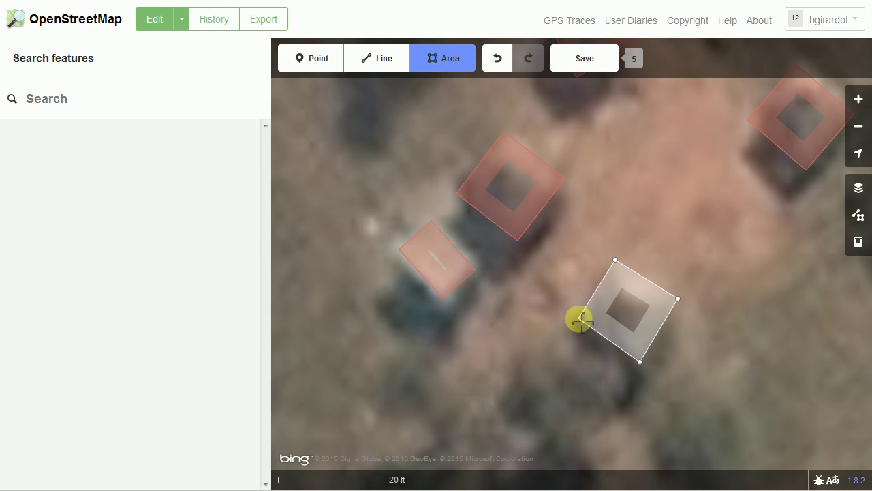
left_click(579, 320)
left_click(562, 317)
left_click(581, 321)
left_click(581, 320)
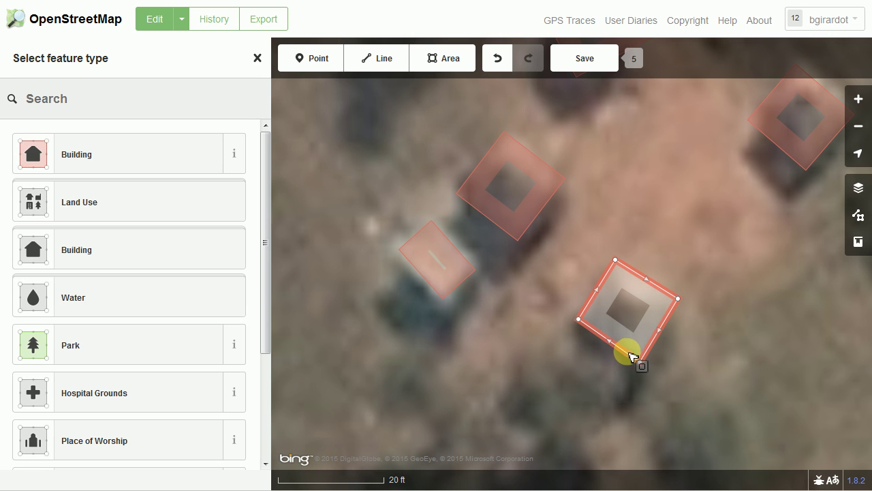
Step: Square the corners of the area traced on the southern edge of the bare clearing
right_click(593, 332)
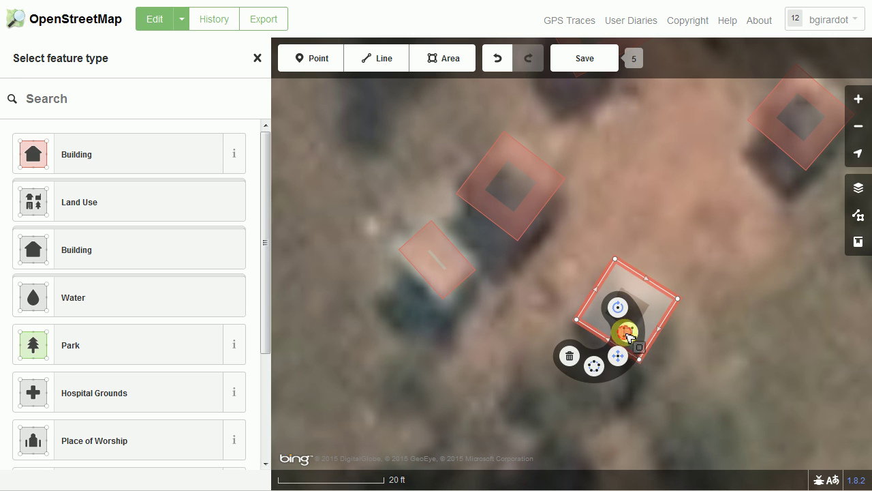
left_click(627, 334)
left_click_drag(736, 393, 658, 341)
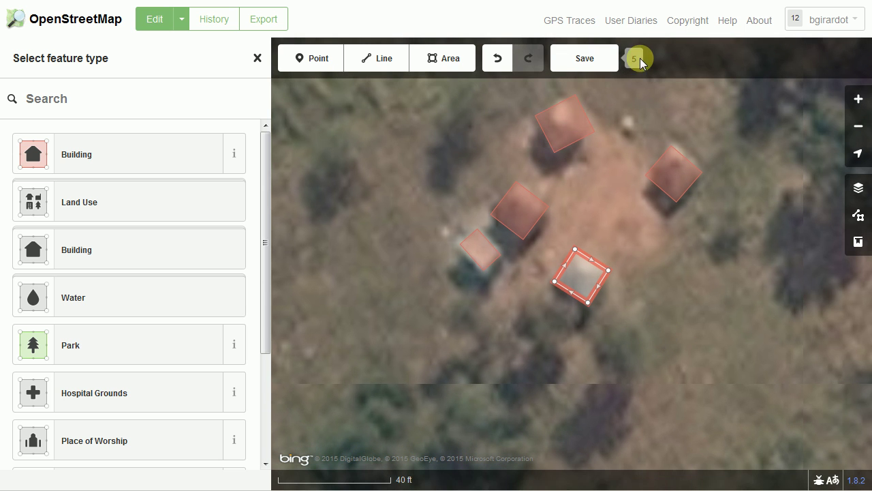
Step: Review the pending changes for warnings, go to the flagged untagged area and tag it as a generic Building
left_click(585, 60)
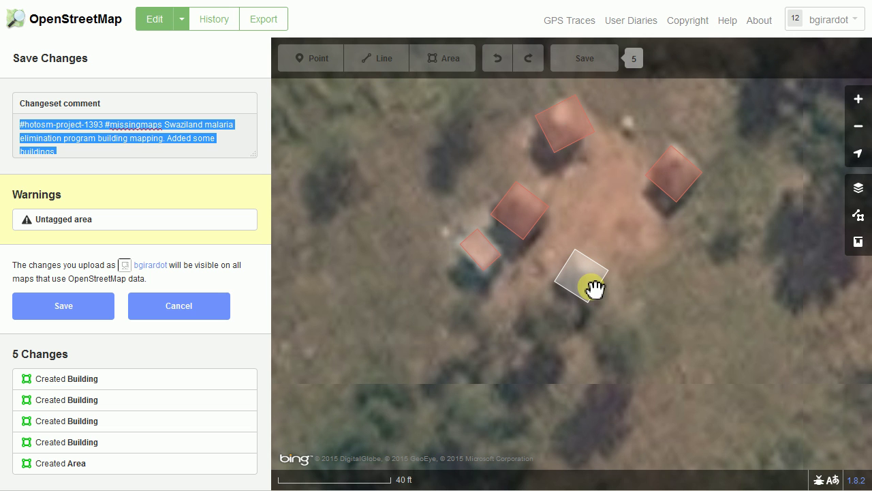
left_click(93, 220)
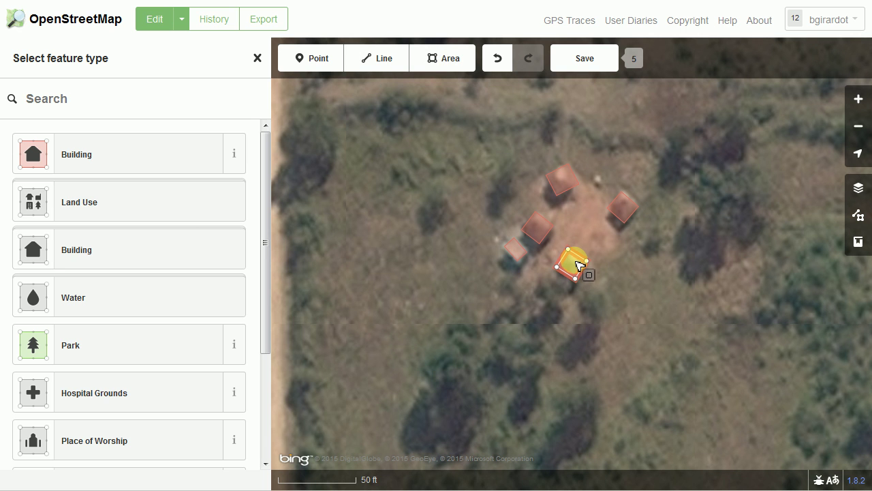
left_click(126, 167)
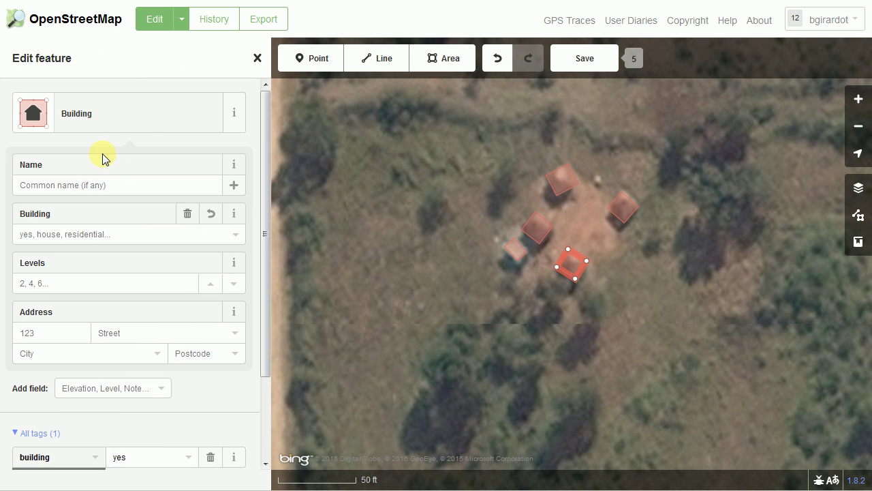
Step: Upload the cluster's buildings with the changeset comment "#hotosm-project-1393 #missingmaps Swaziland malaria elimination program building mapping. Added some buildings."
left_click(581, 60)
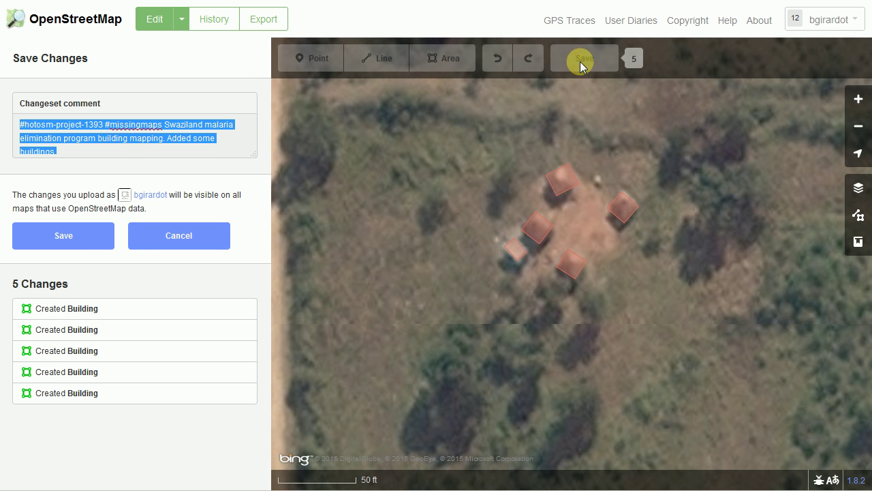
left_click(113, 154)
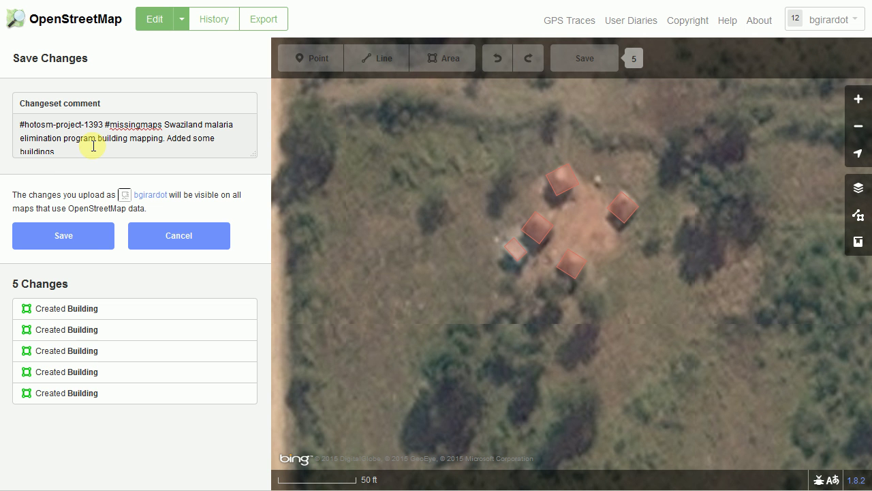
left_click(97, 248)
left_click(58, 246)
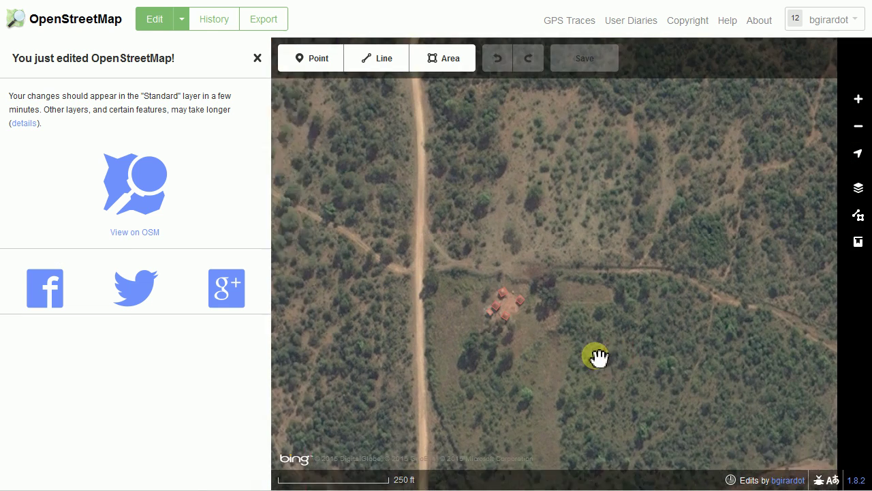
Step: Examine the rest of the task square's imagery for building clusters still unmapped, including the homestead beside the northeastern road junction
scroll(690, 336, "down", 3)
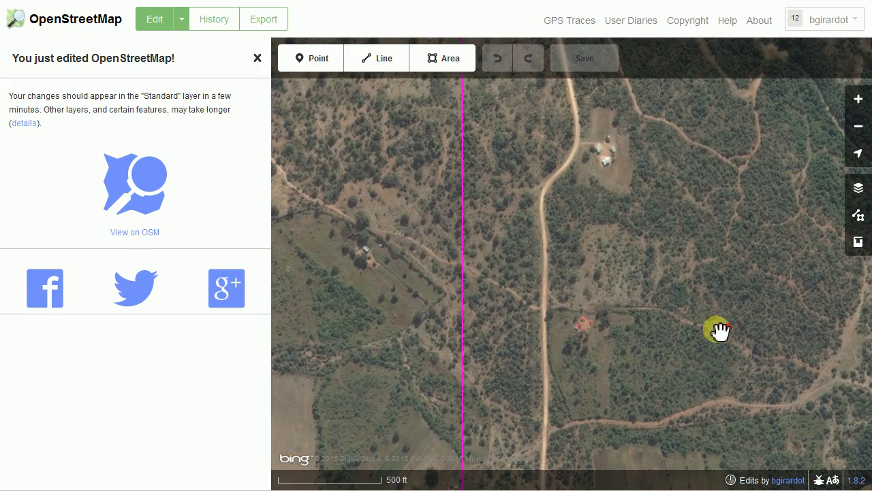
scroll(629, 354, "down", 3)
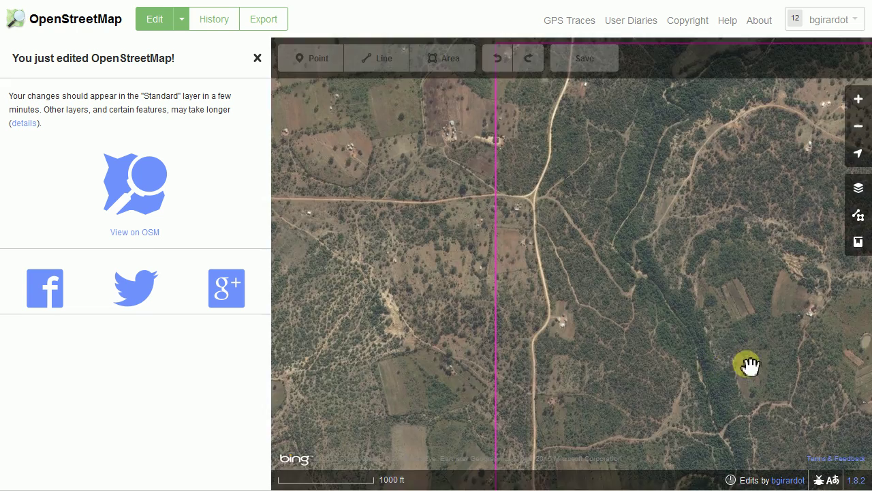
left_click_drag(747, 364, 475, 317)
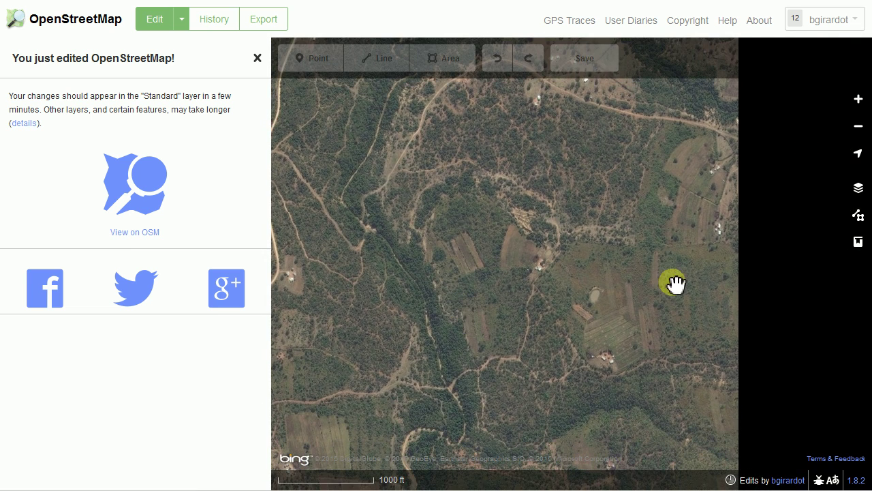
scroll(709, 278, "up", 5)
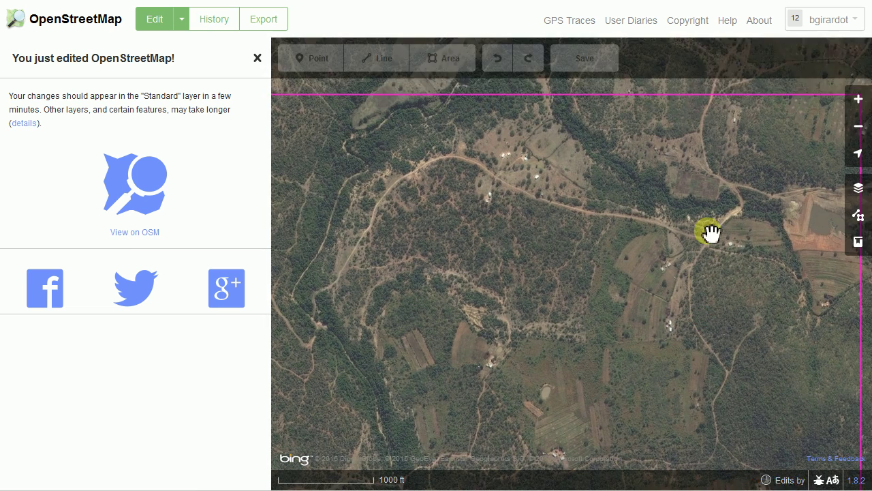
scroll(549, 379, "up", 5)
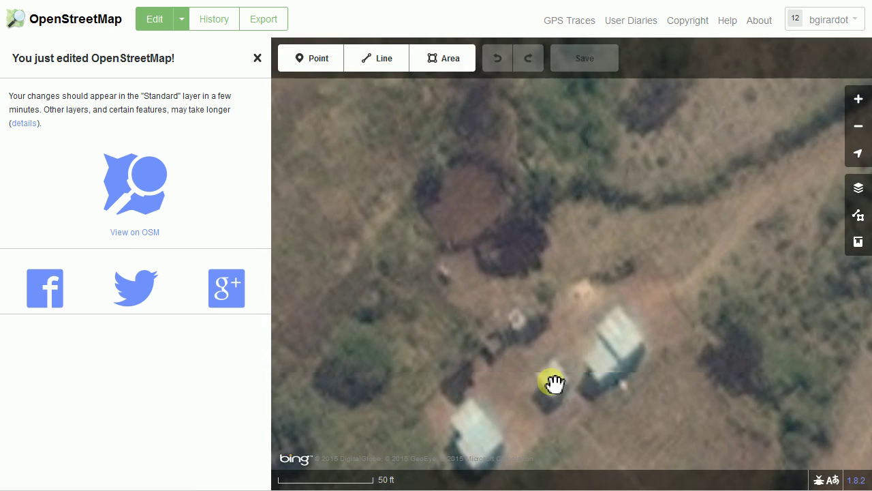
left_click_drag(561, 403, 600, 331)
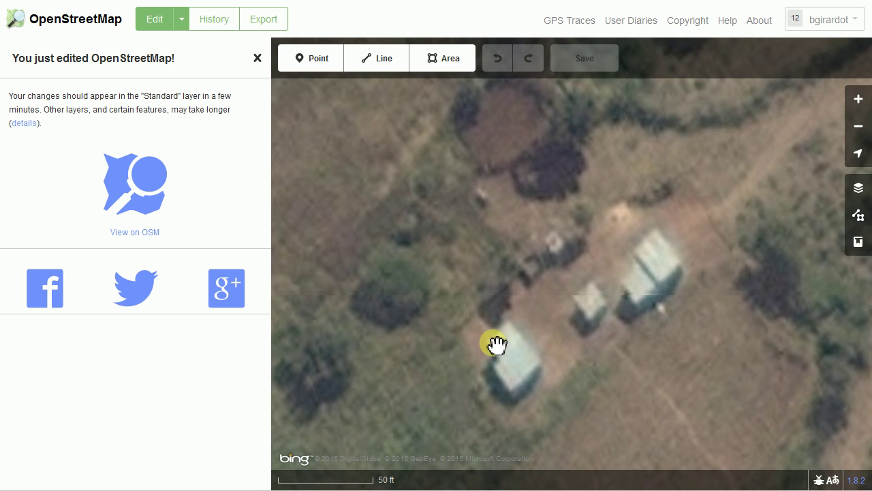
scroll(678, 346, "down", 5)
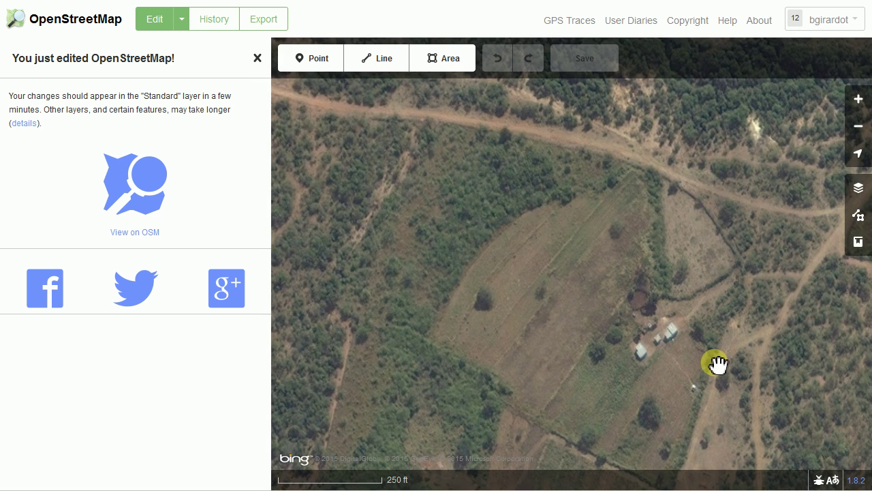
scroll(712, 345, "down", 5)
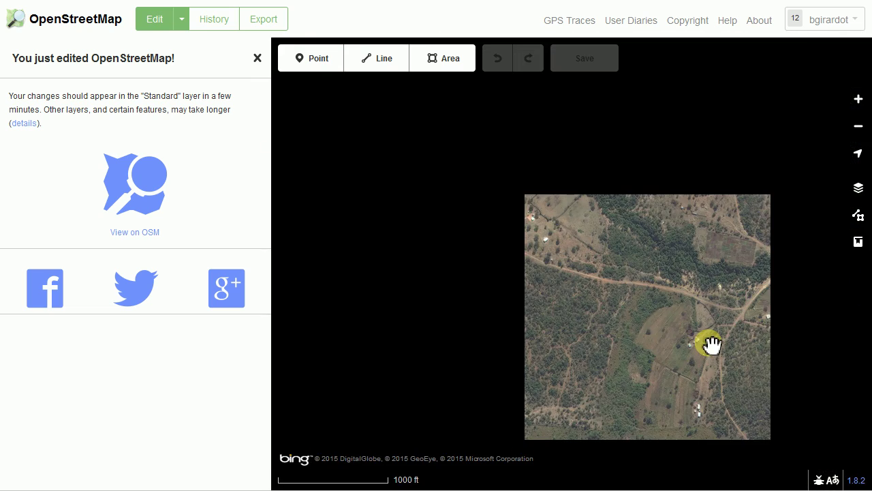
left_click_drag(595, 370, 622, 271)
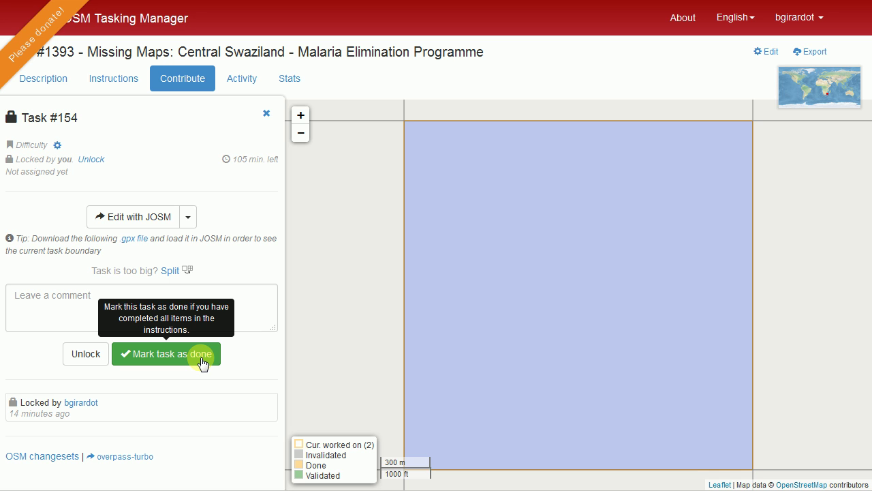
Step: Switch to the OSM Tasking Manager, unlock Task #154 without marking it done, and select the adjacent square to the east
left_click(70, 356)
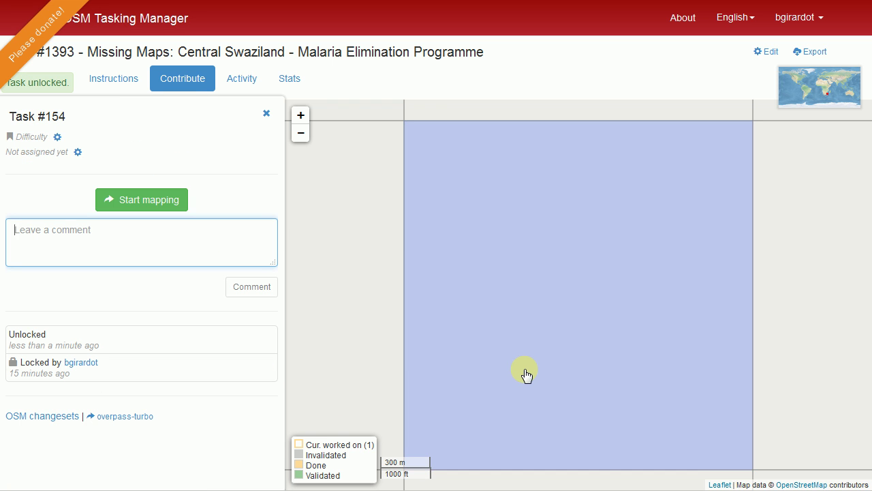
scroll(526, 374, "down", 1)
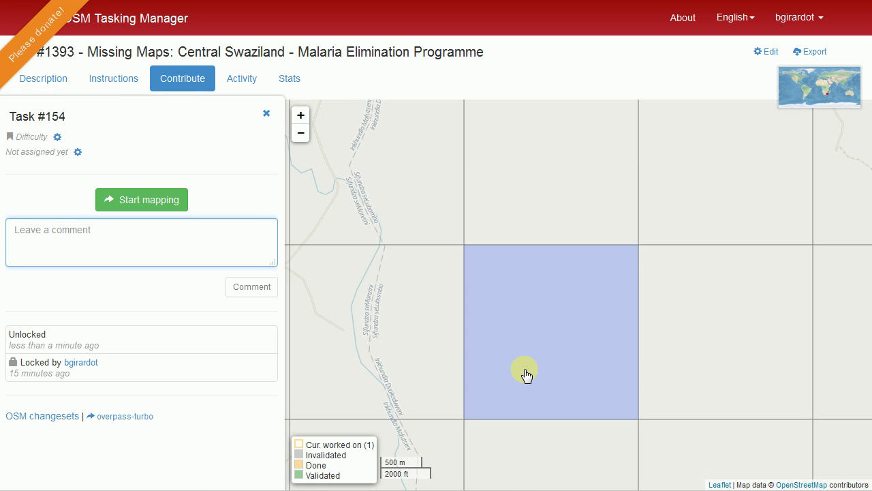
scroll(526, 374, "down", 1)
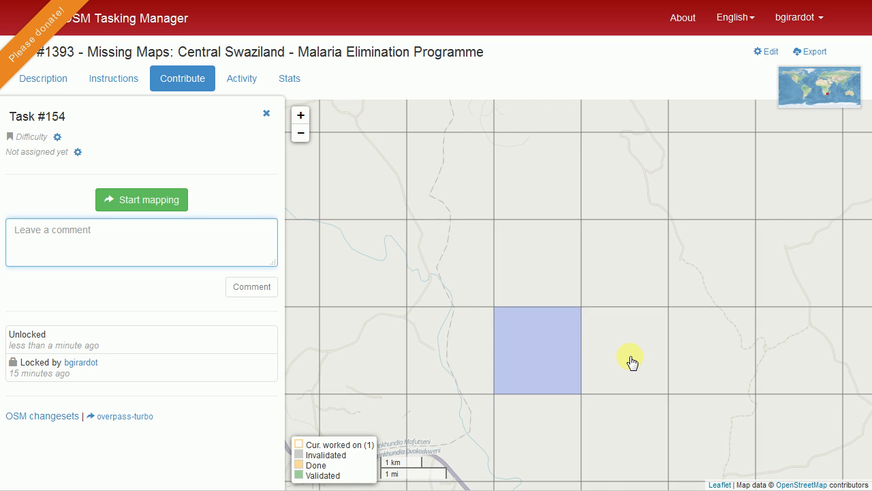
left_click(633, 362)
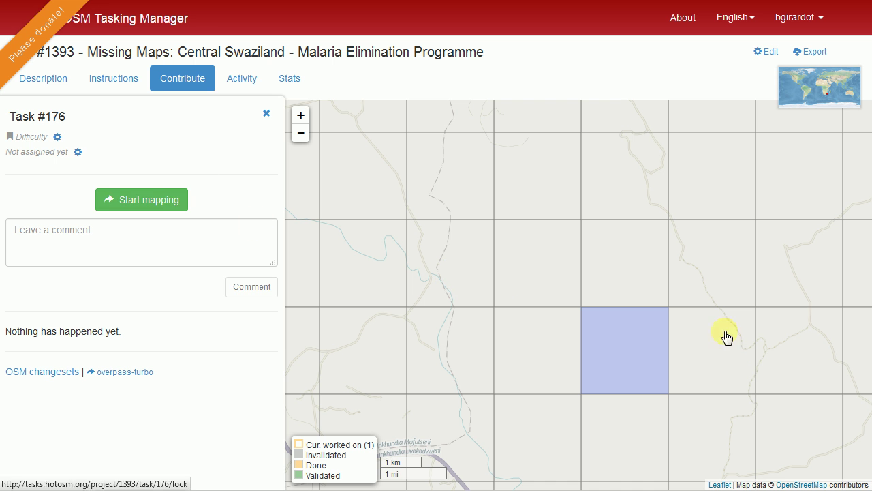
Step: View the whole project's task grid and go to the Tasking Manager's home page
scroll(637, 377, "up", 3)
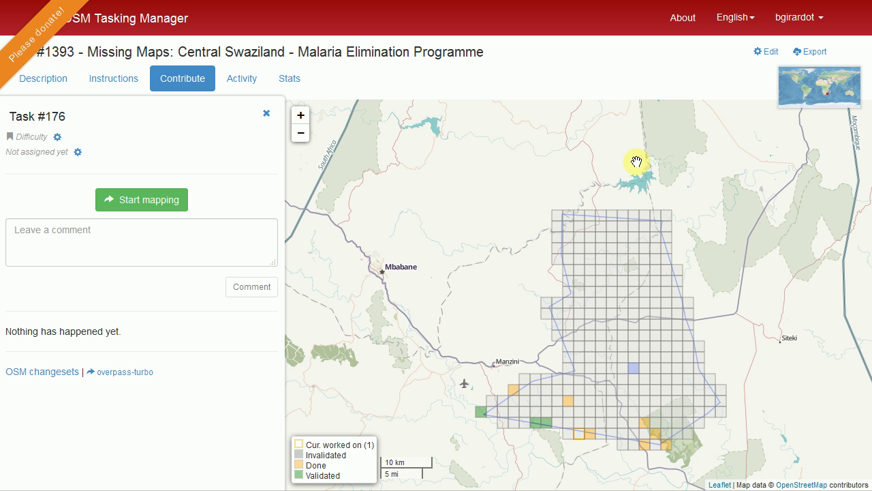
left_click(123, 22)
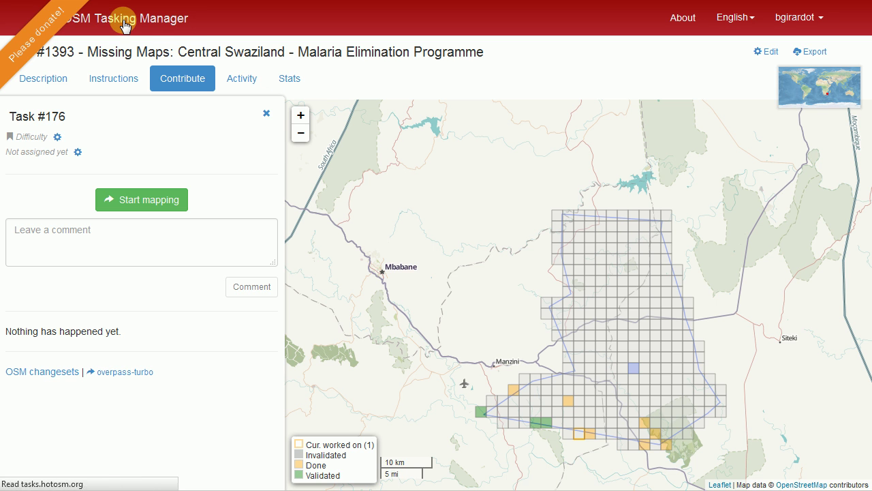